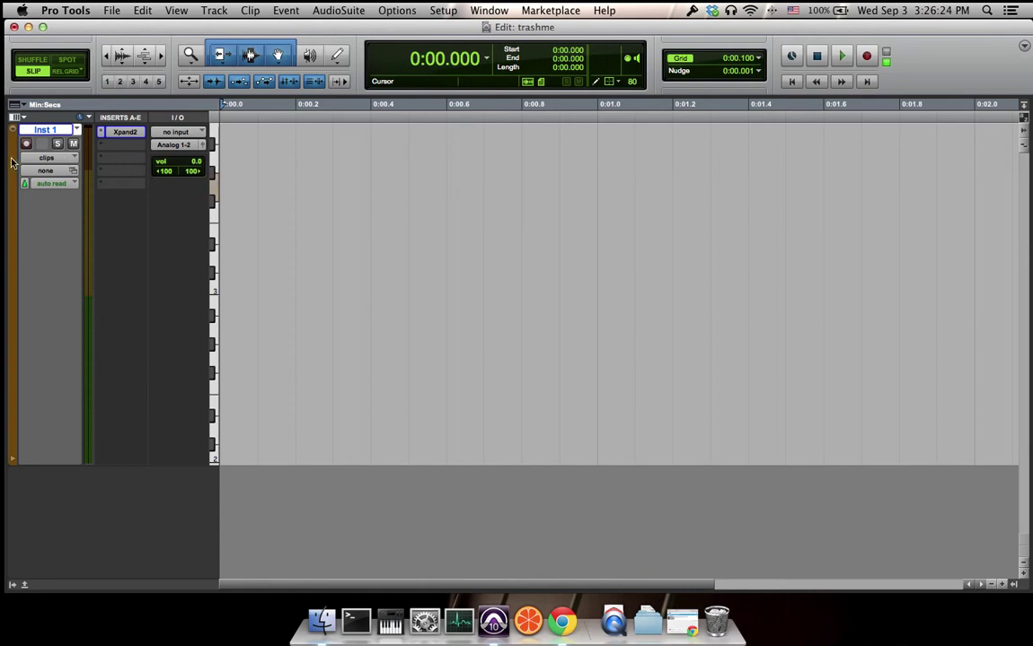
# Switch the Inst 1 track view from clips to notes to show piano-roll lanes.
pyautogui.click(56, 158)
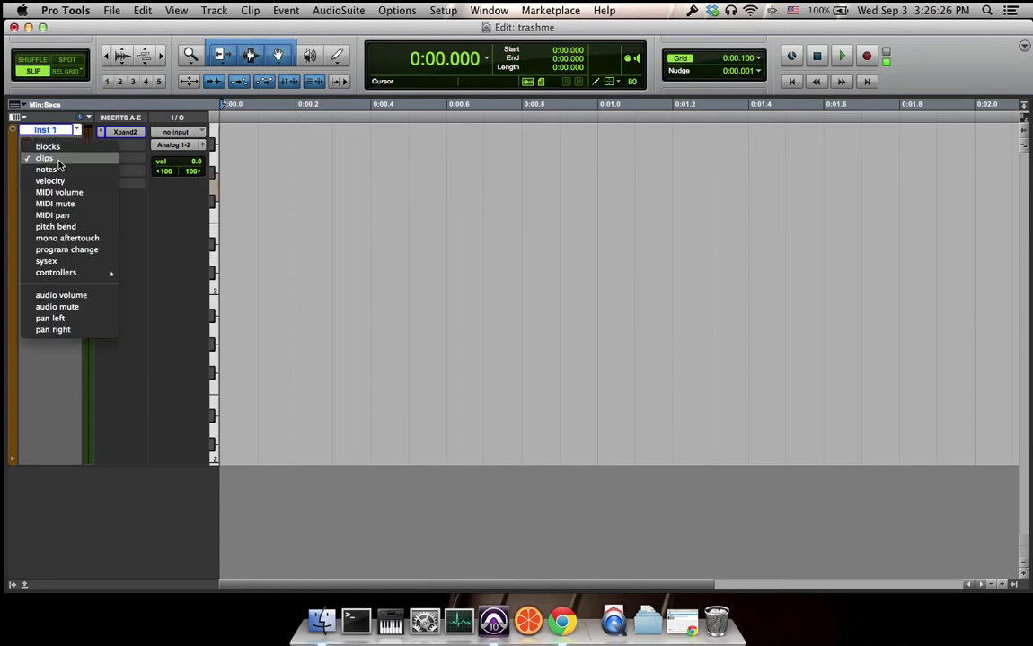
pyautogui.click(151, 216)
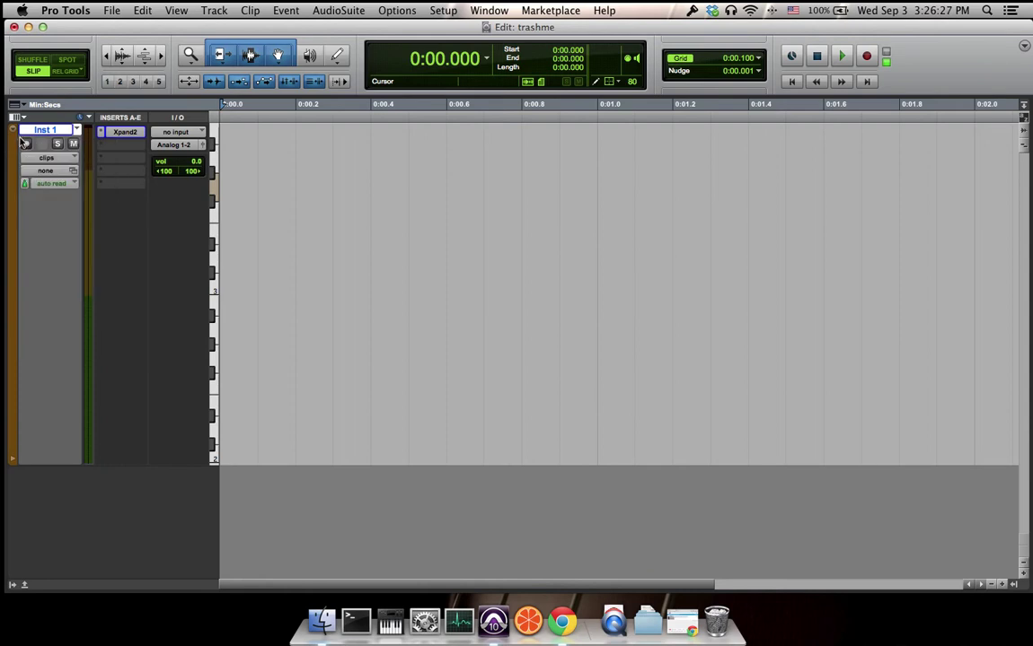
pyautogui.click(49, 159)
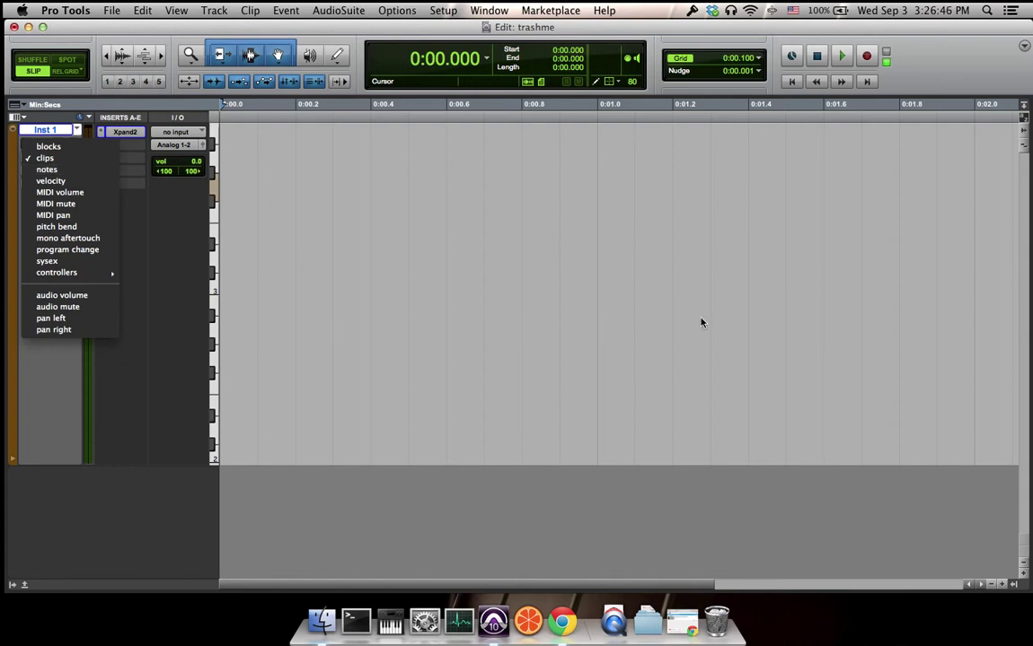
pyautogui.click(93, 171)
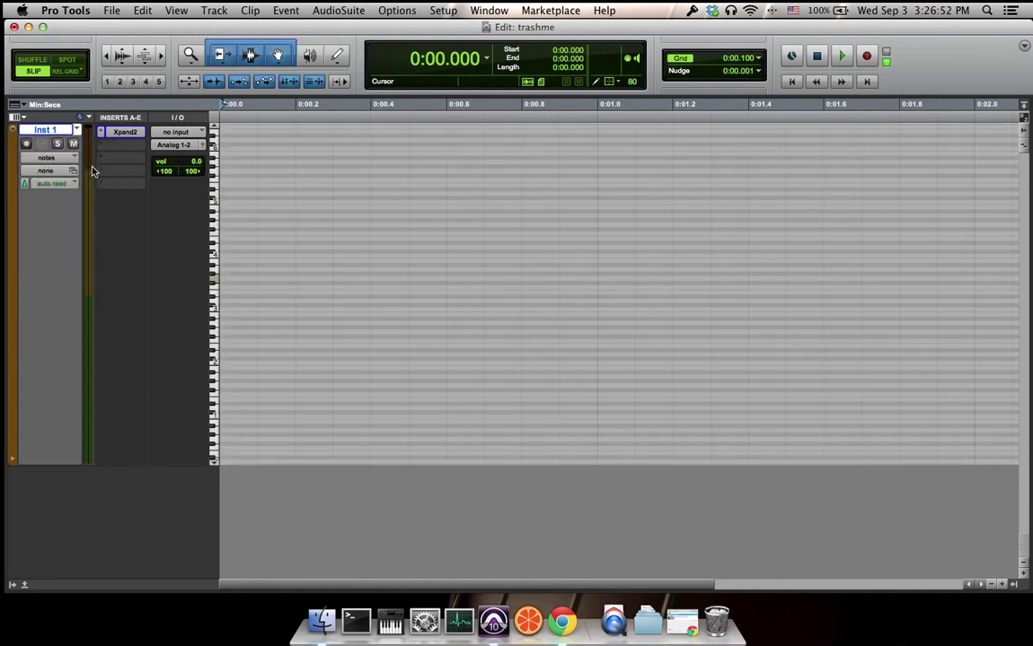
# Zoom the timeline horizontally to show about the first 1.2 seconds.
pyautogui.click(162, 55)
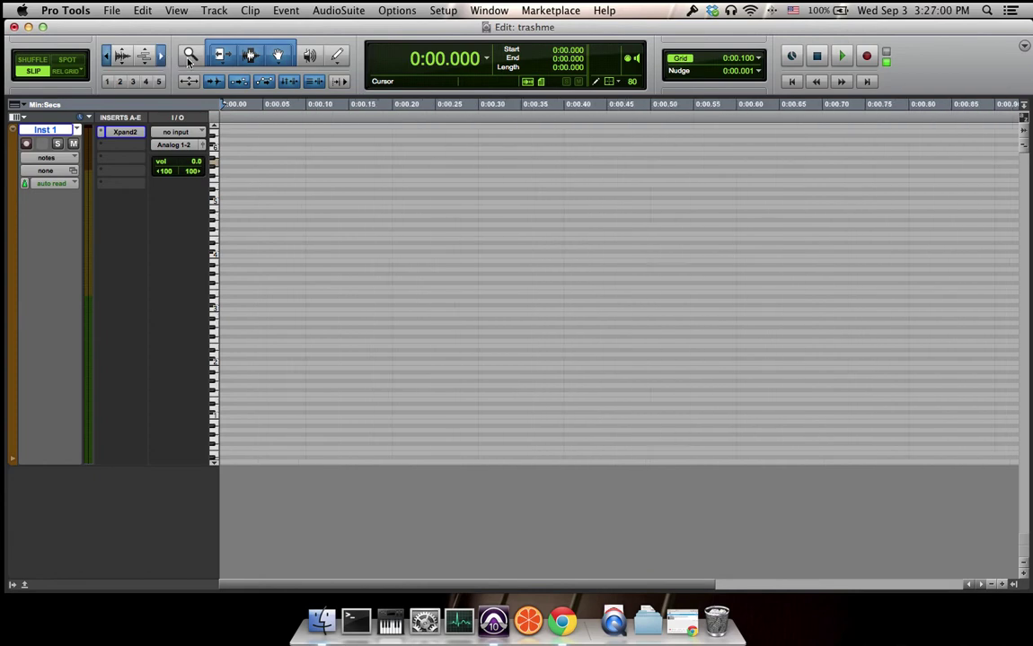
pyautogui.press('super+bracketright')
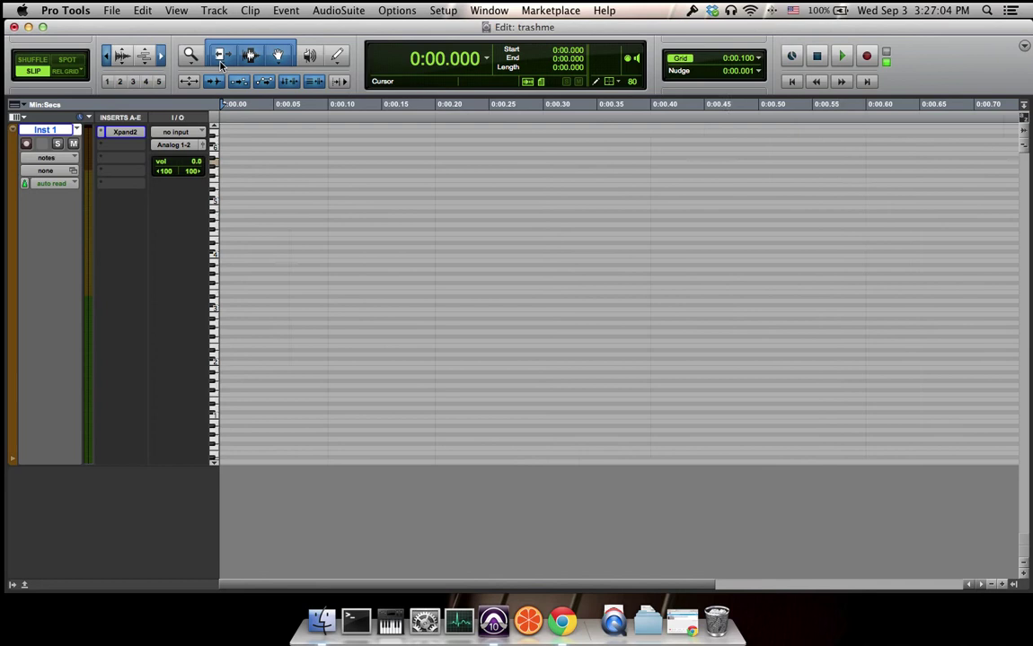
pyautogui.press('super+bracketleft')
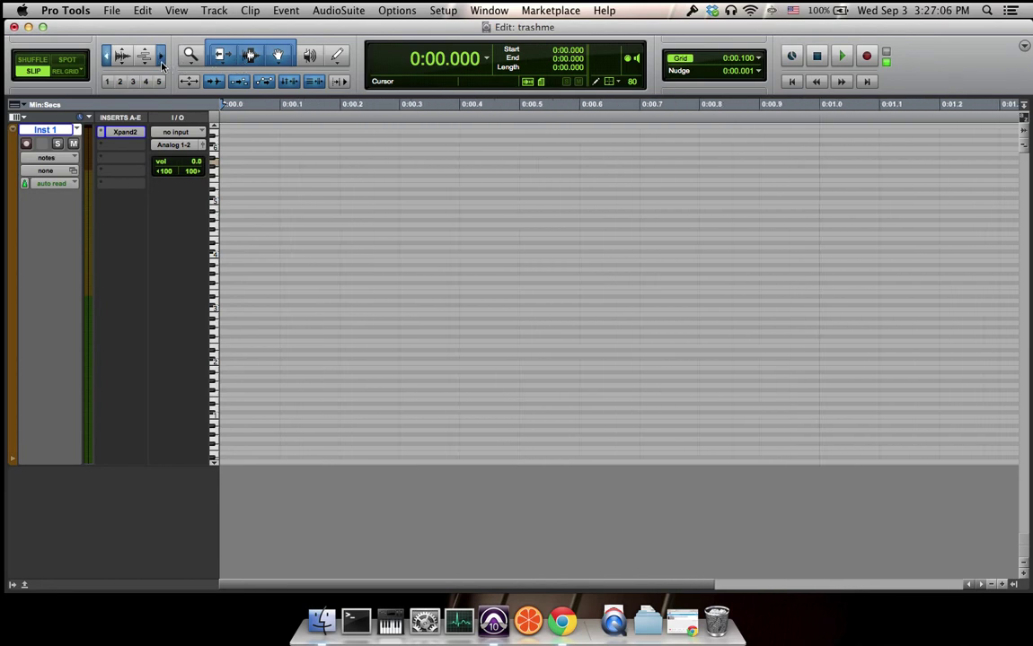
# Resize the piano-roll note lanes with the MIDI zoom controls.
pyautogui.click(145, 58)
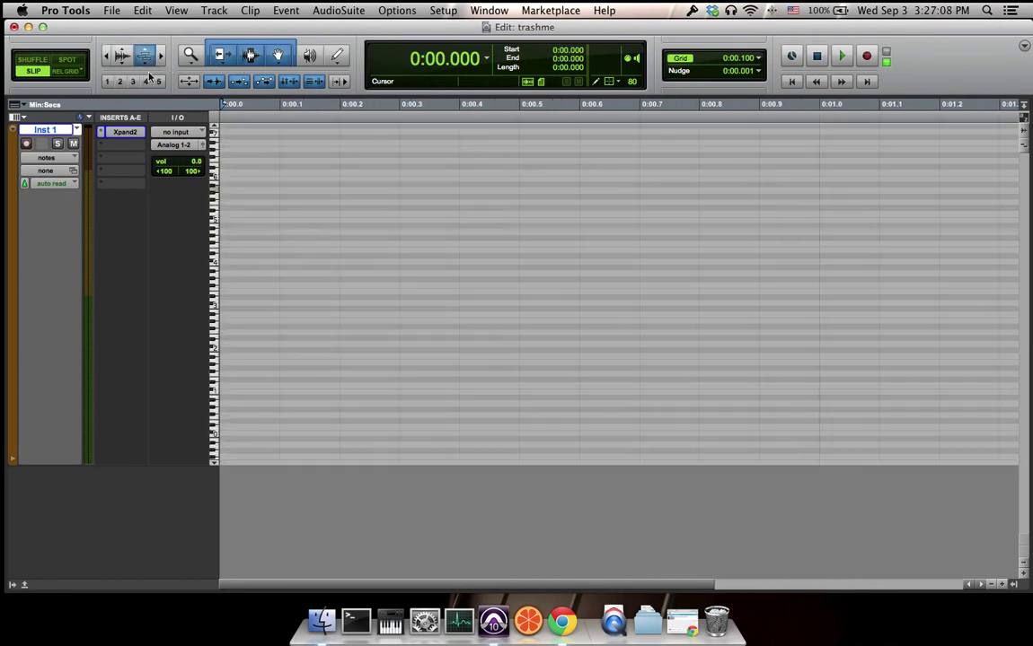
pyautogui.press('super+shift+bracketleft')
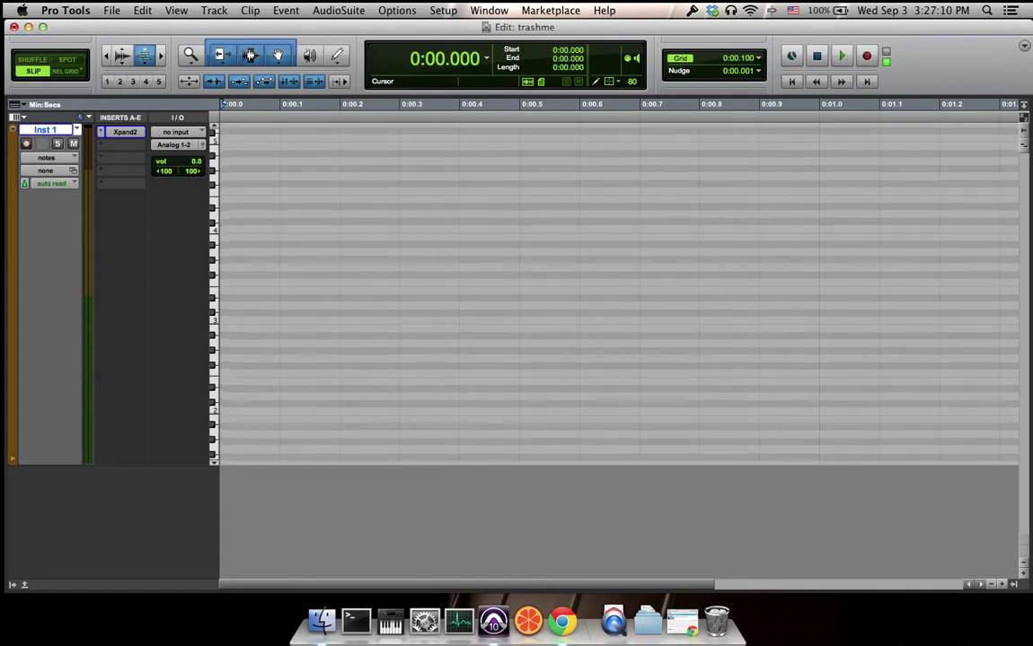
pyautogui.press('super+shift+bracketright')
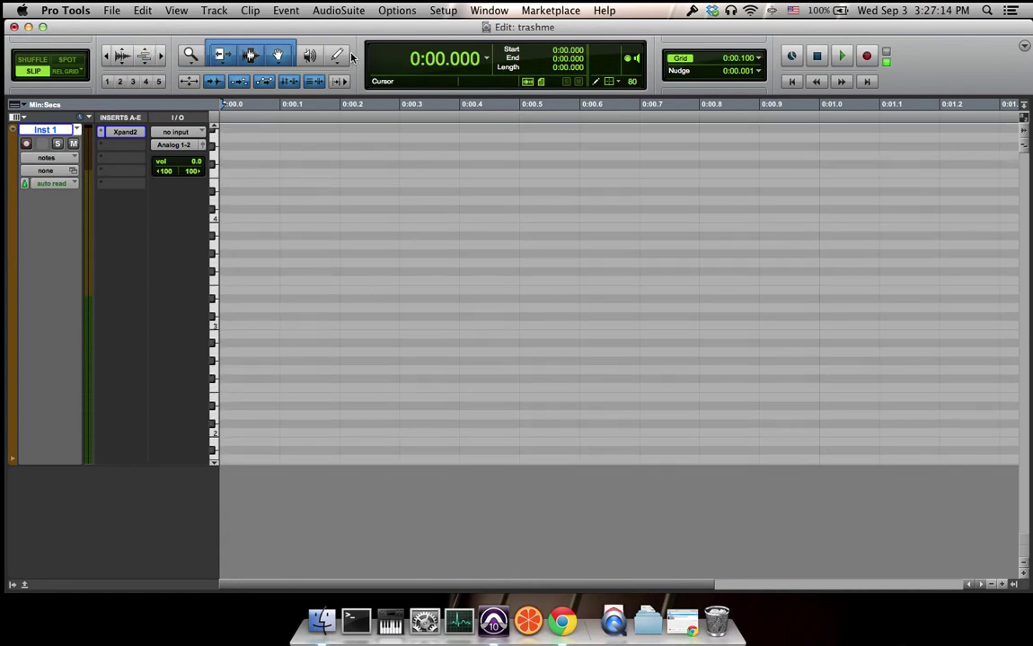
# Set the Pencil tool to Free Hand drawing.
pyautogui.moveTo(338, 60); pyautogui.dragTo(351, 50)
pyautogui.click(339, 57)
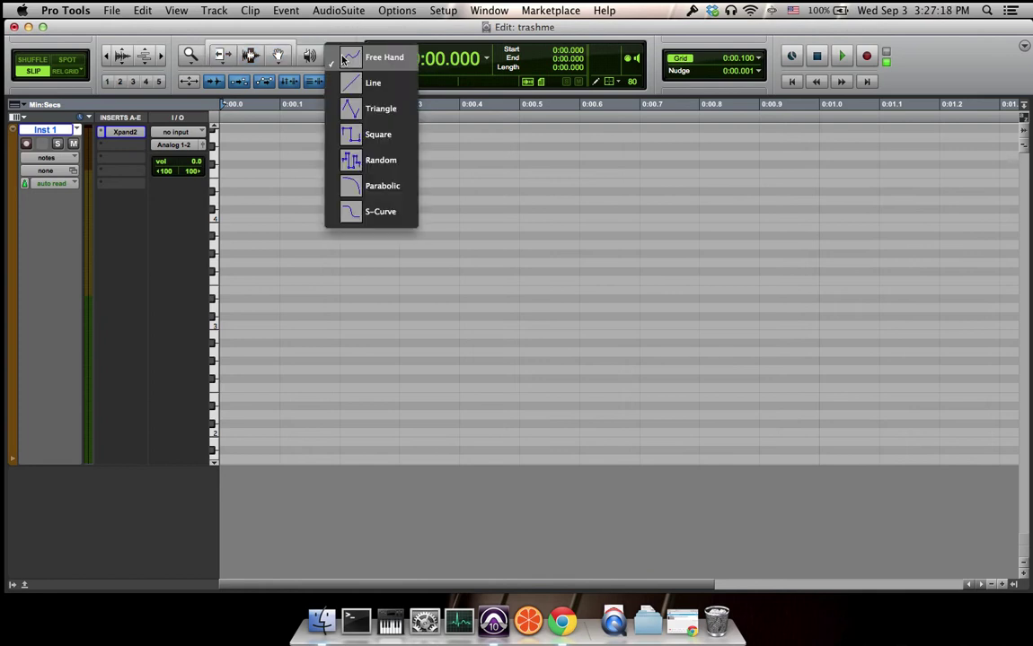
pyautogui.click(375, 59)
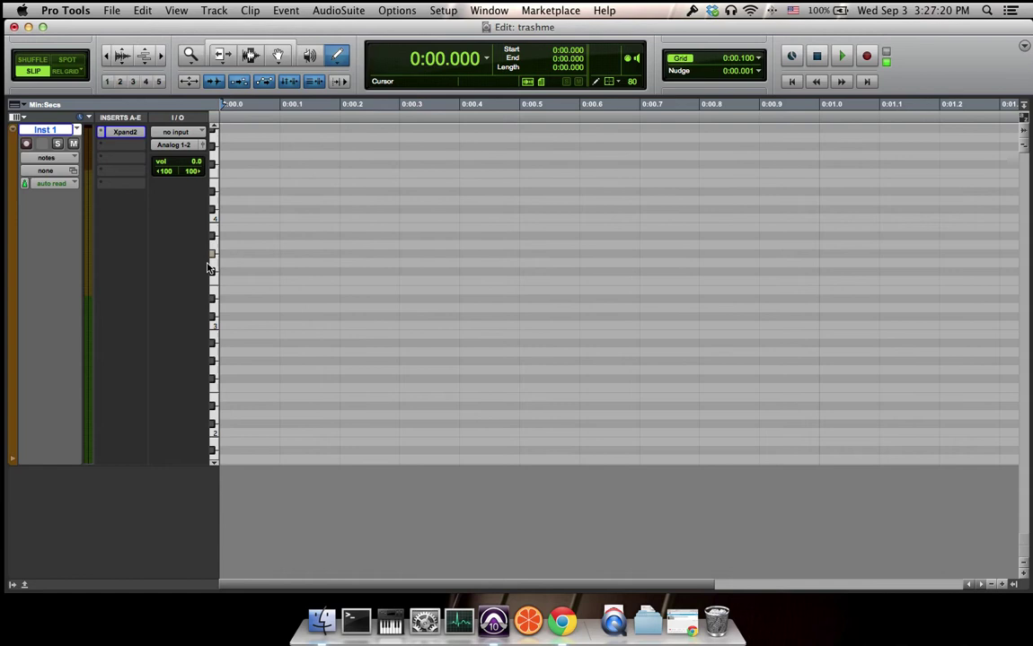
# Draw short melody notes at rising pitches near the start, then return to session start.
pyautogui.moveTo(231, 297); pyautogui.dragTo(337, 297)
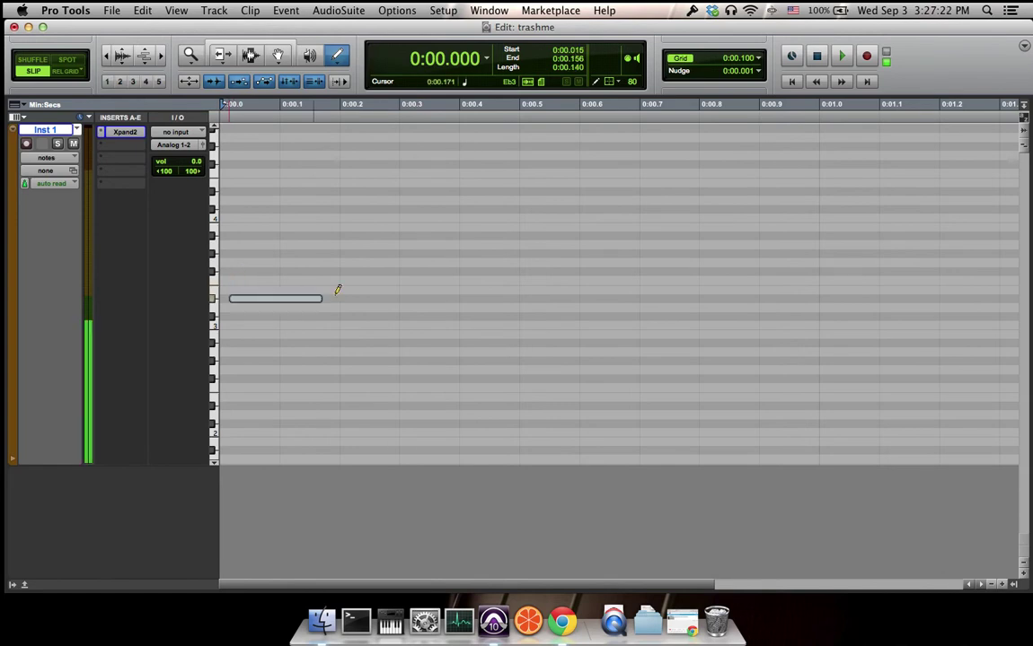
pyautogui.moveTo(276, 253); pyautogui.dragTo(343, 253)
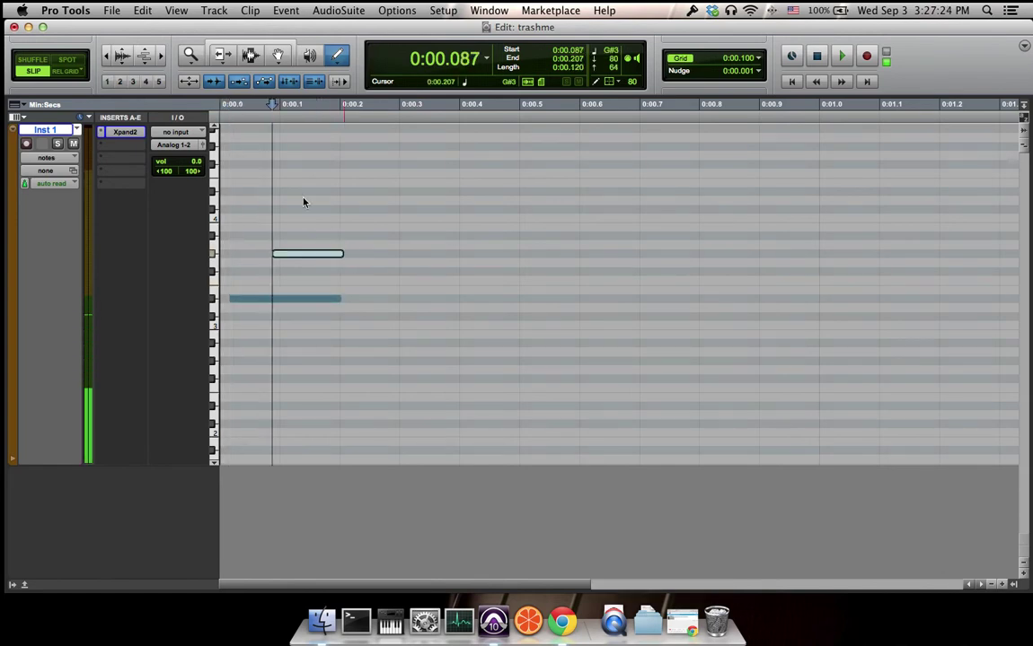
pyautogui.moveTo(300, 190); pyautogui.dragTo(389, 190)
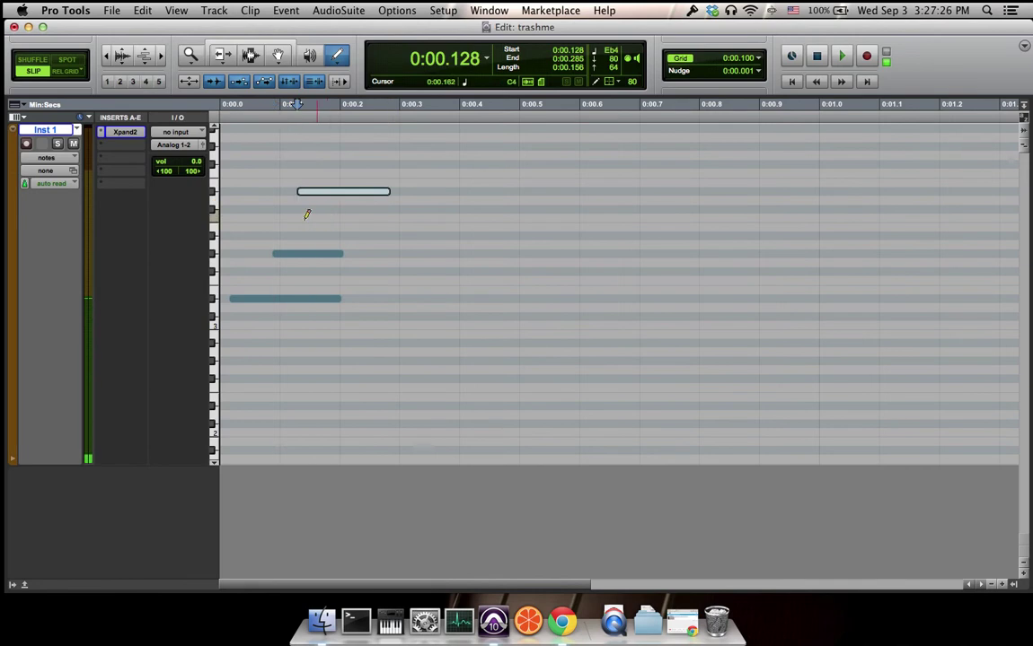
pyautogui.moveTo(247, 218)
pyautogui.mouseDown()
pyautogui.moveTo(325, 215)
pyautogui.moveTo(420, 235)
pyautogui.mouseUp()
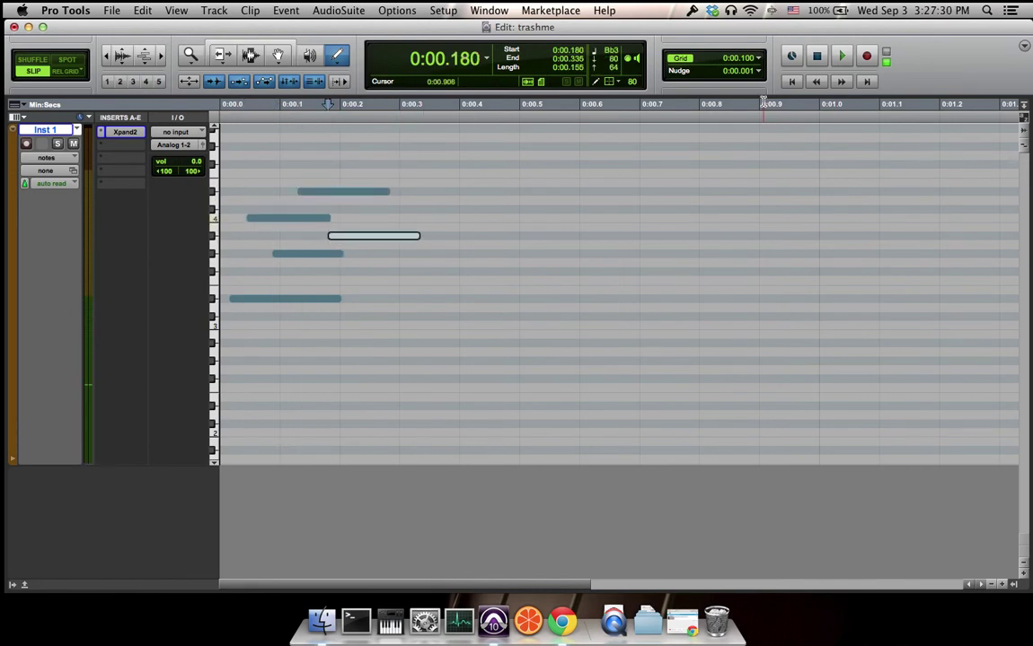
pyautogui.click(792, 82)
# Play and stop the melody, then switch from the Pencil to the Smart Tool.
pyautogui.click(841, 56)
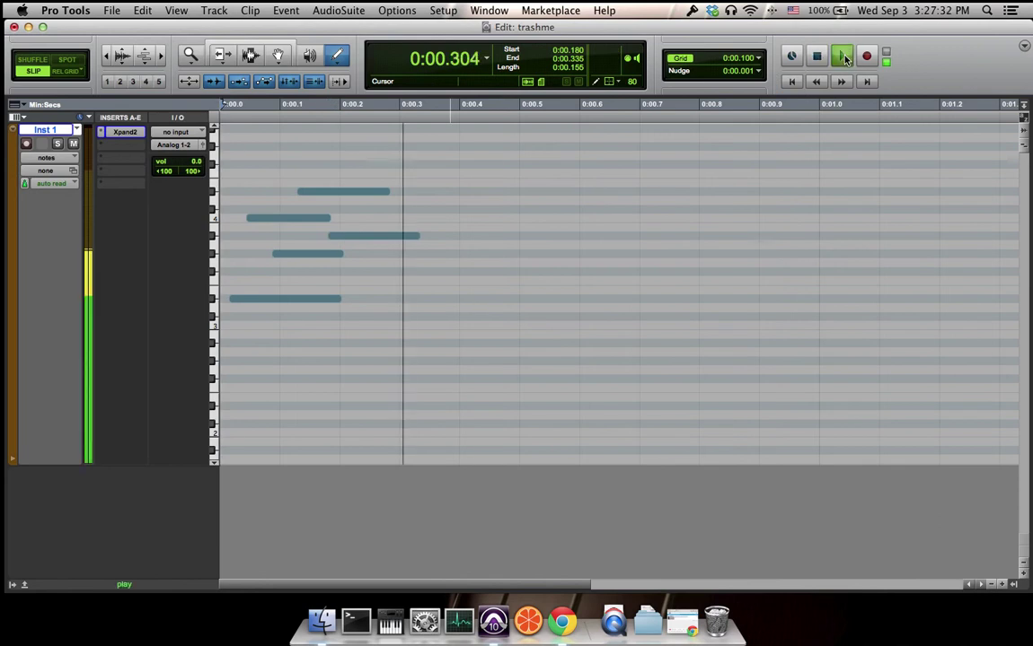
pyautogui.click(817, 56)
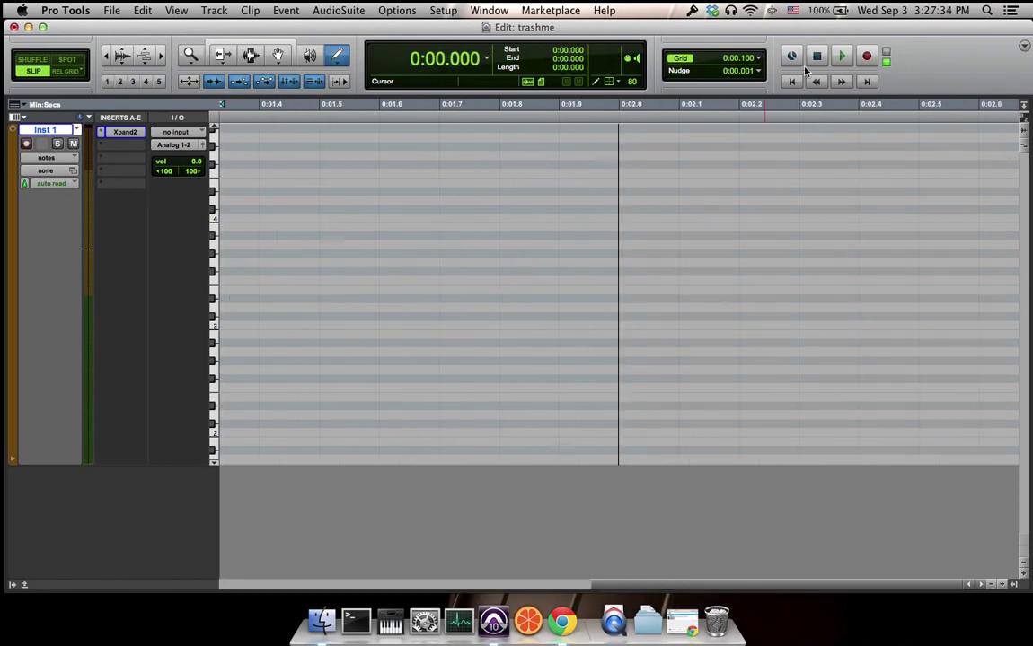
pyautogui.click(792, 82)
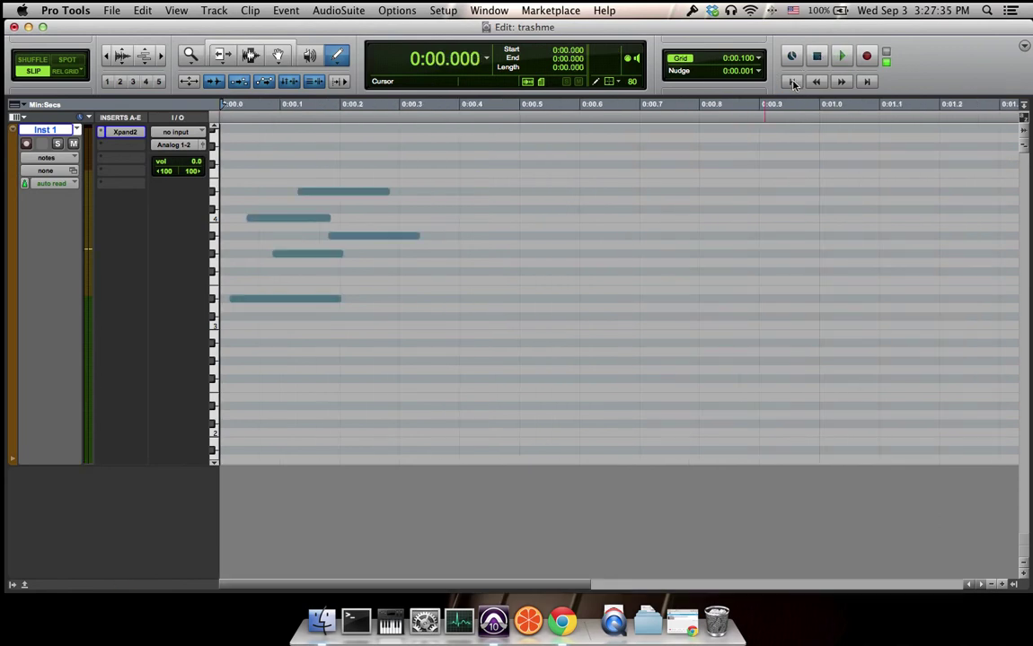
pyautogui.click(251, 52)
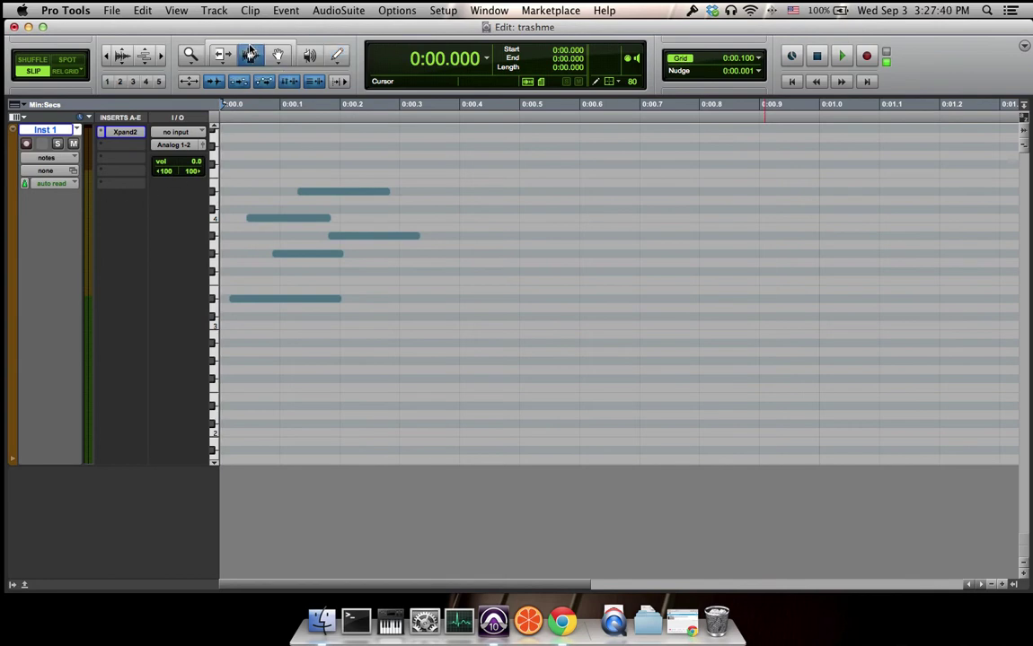
pyautogui.click(250, 41)
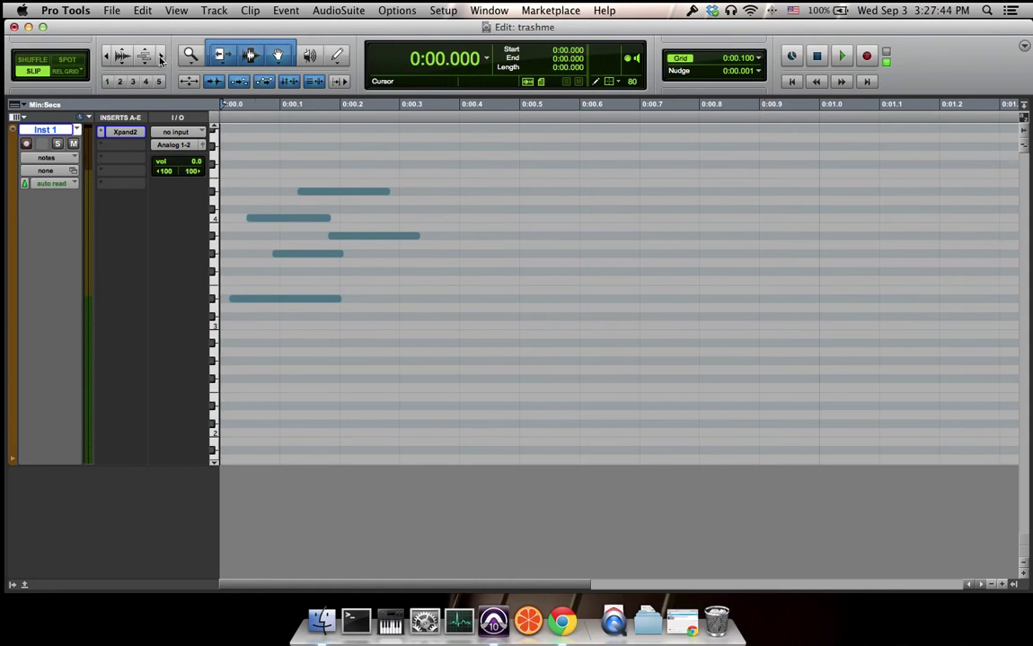
# Zoom in until the five notes stretch across the first 0.45 seconds.
pyautogui.moveTo(162, 58); pyautogui.dragTo(135, 68)
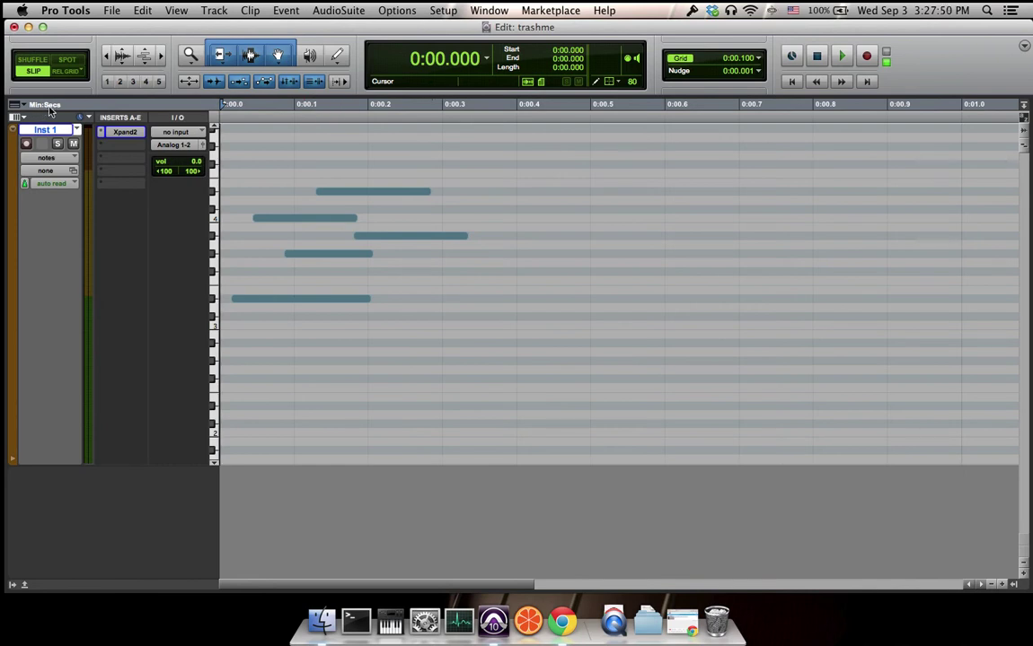
pyautogui.moveTo(144, 54)
pyautogui.mouseDown()
pyautogui.moveTo(159, 50)
pyautogui.moveTo(148, 57)
pyautogui.mouseUp()
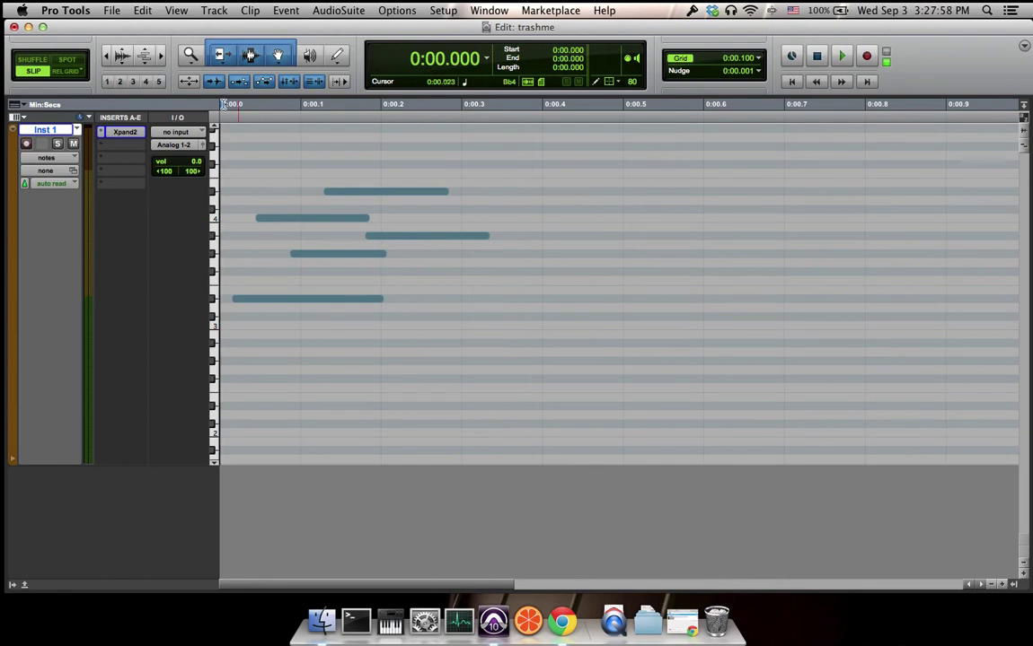
pyautogui.click(161, 57)
pyautogui.click(163, 57)
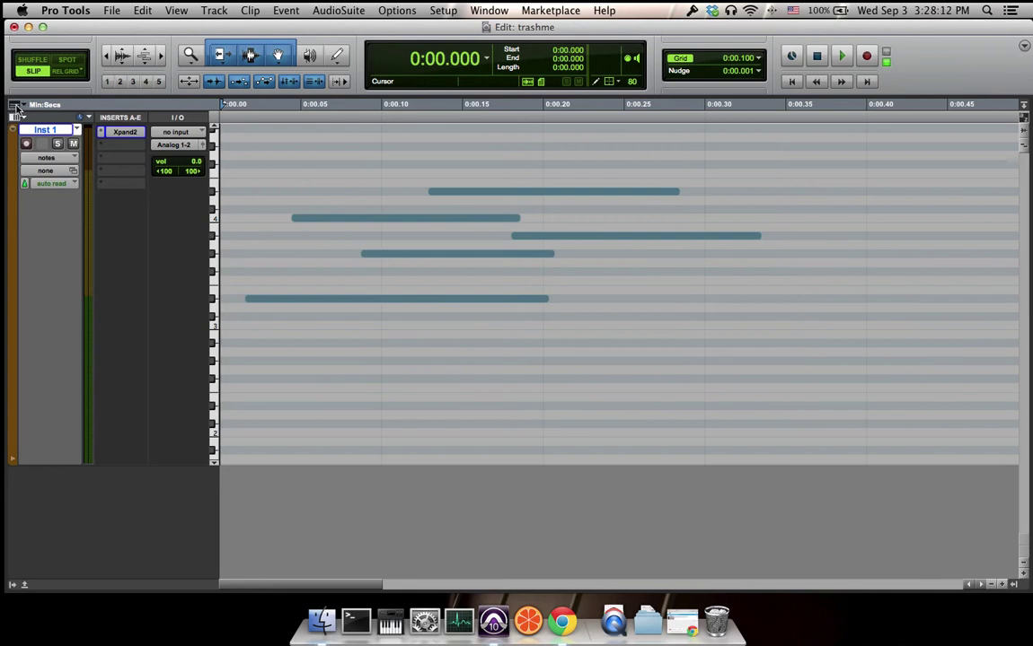
# Add a Bars|Beats ruler and make it the main timebase, reading 1|1|000.
pyautogui.click(15, 106)
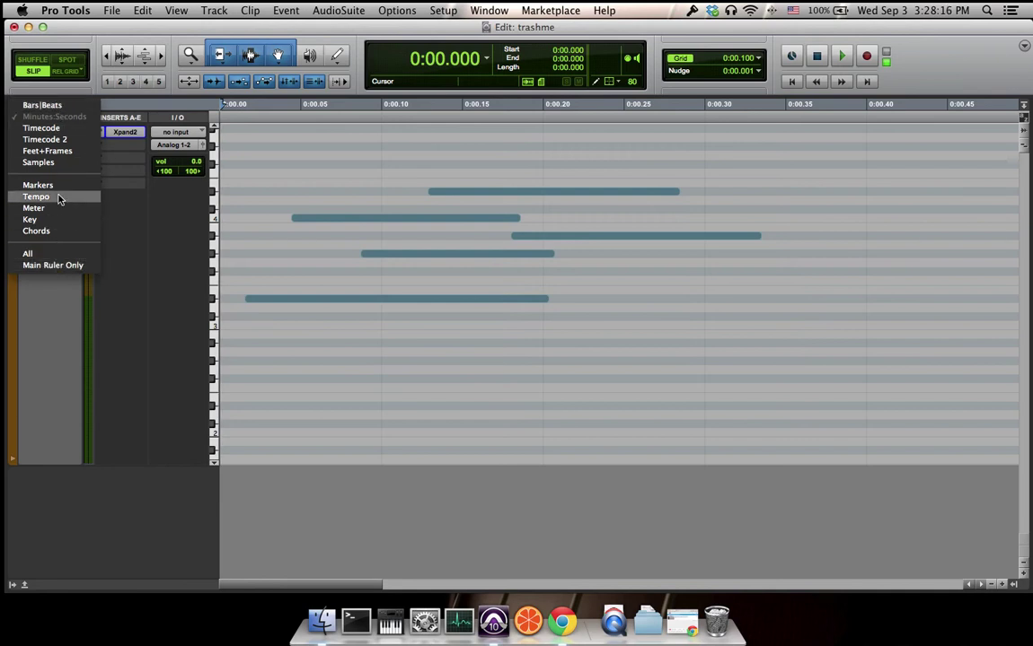
pyautogui.click(54, 106)
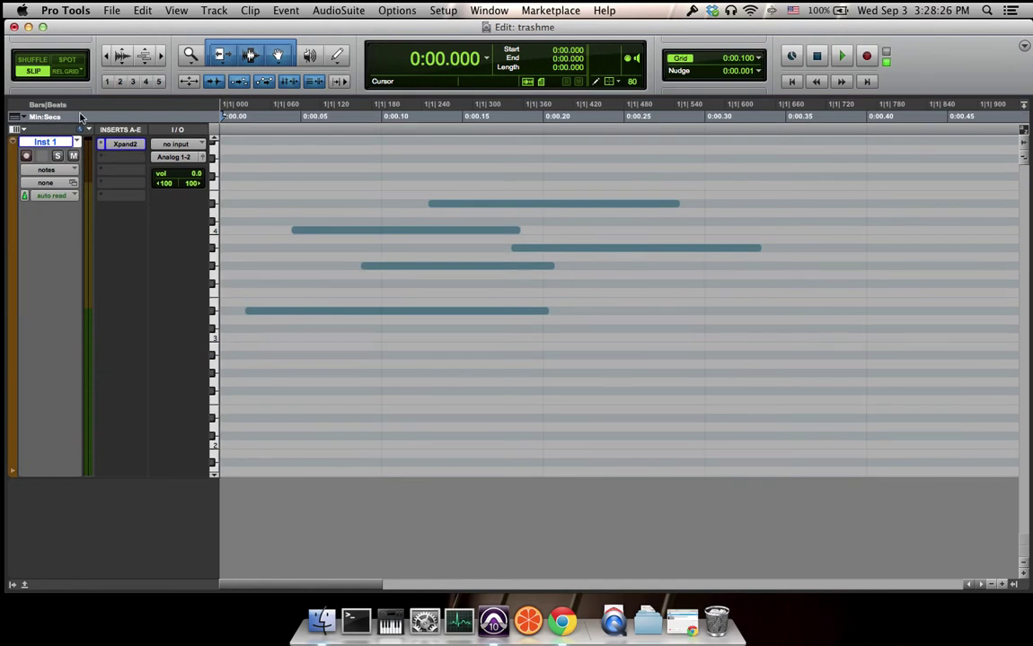
pyautogui.click(133, 109)
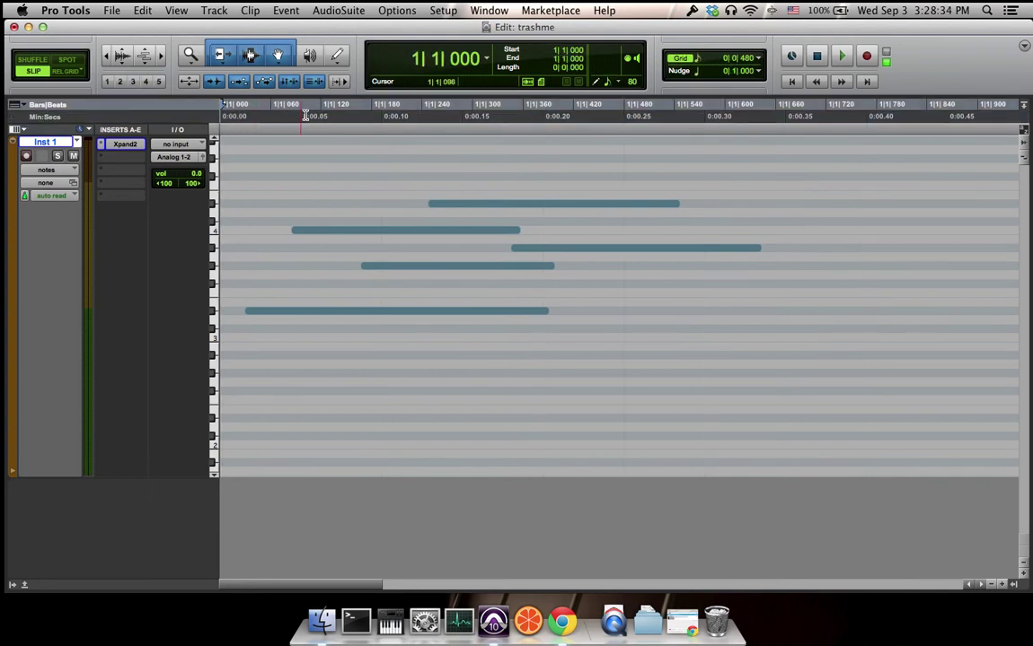
# Zoom out to see several beats and hide the Minutes:Seconds ruler.
pyautogui.click(106, 56)
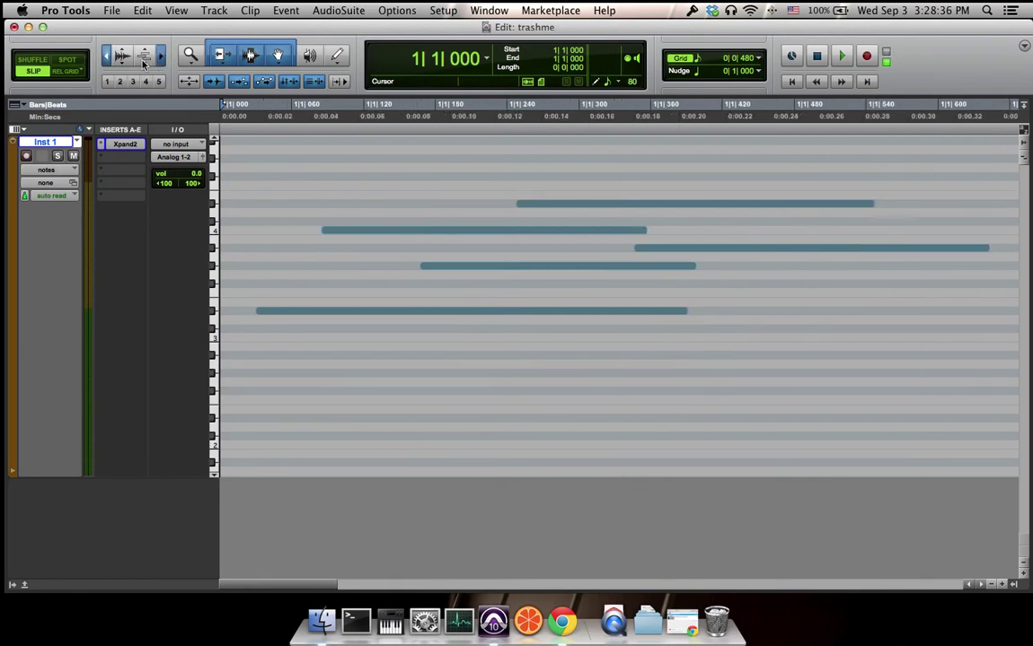
pyautogui.press('super+bracketleft')
pyautogui.press('super+bracketleft')
pyautogui.press('super+bracketleft')
pyautogui.press('super+bracketleft')
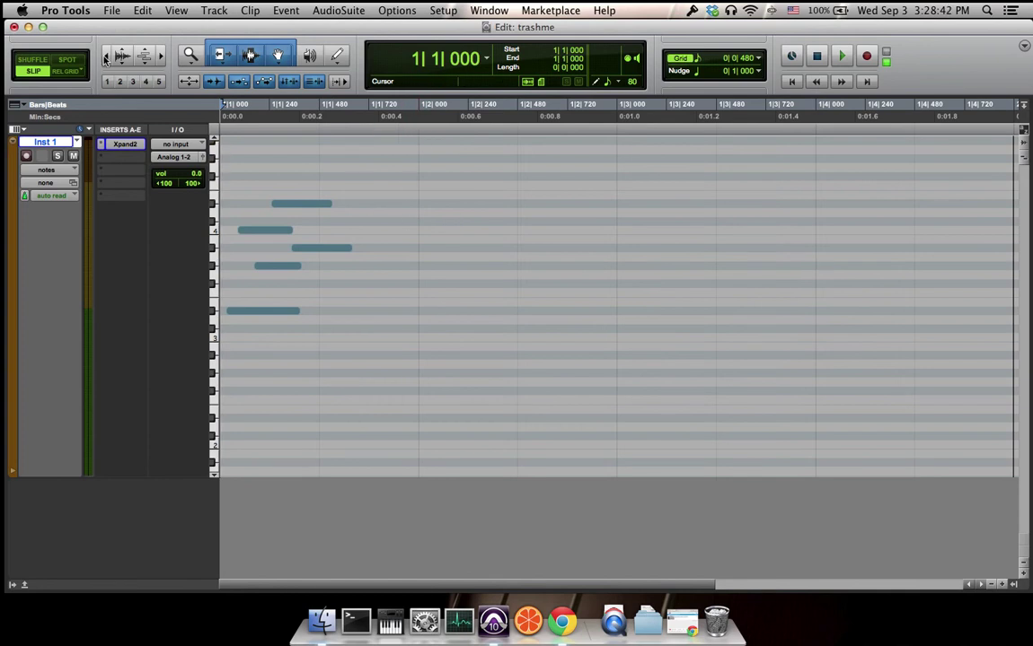
pyautogui.click(164, 55)
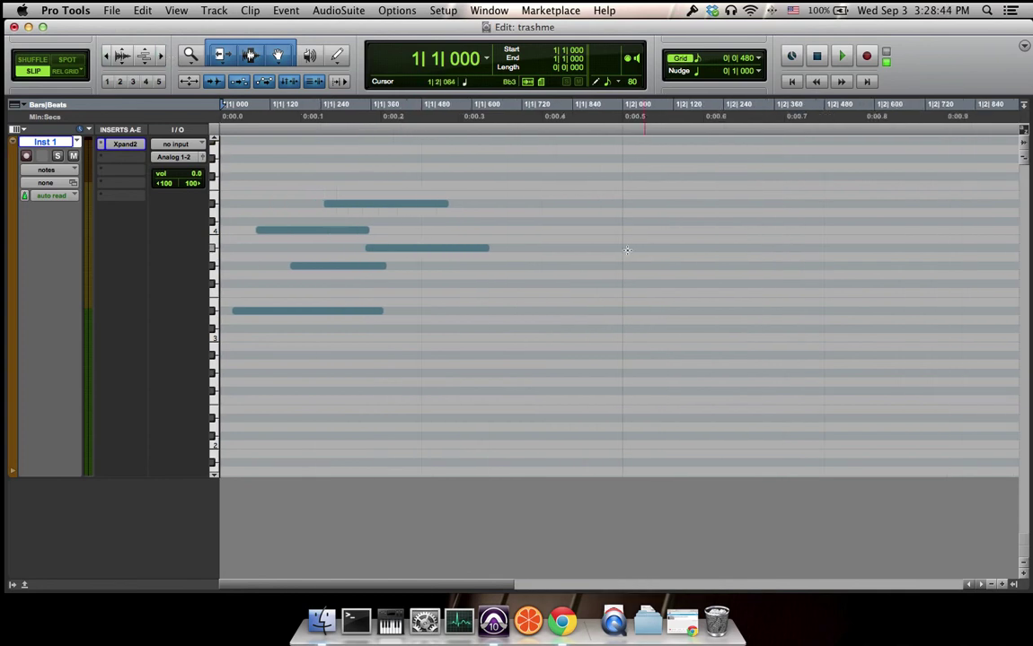
pyautogui.click(106, 56)
pyautogui.click(106, 55)
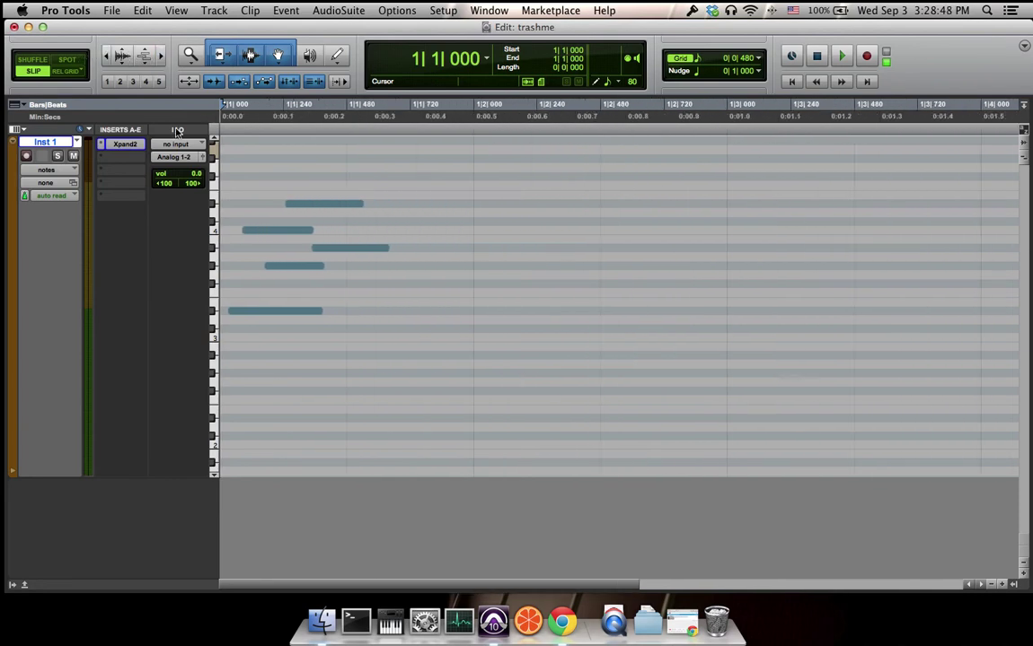
pyautogui.click(27, 117)
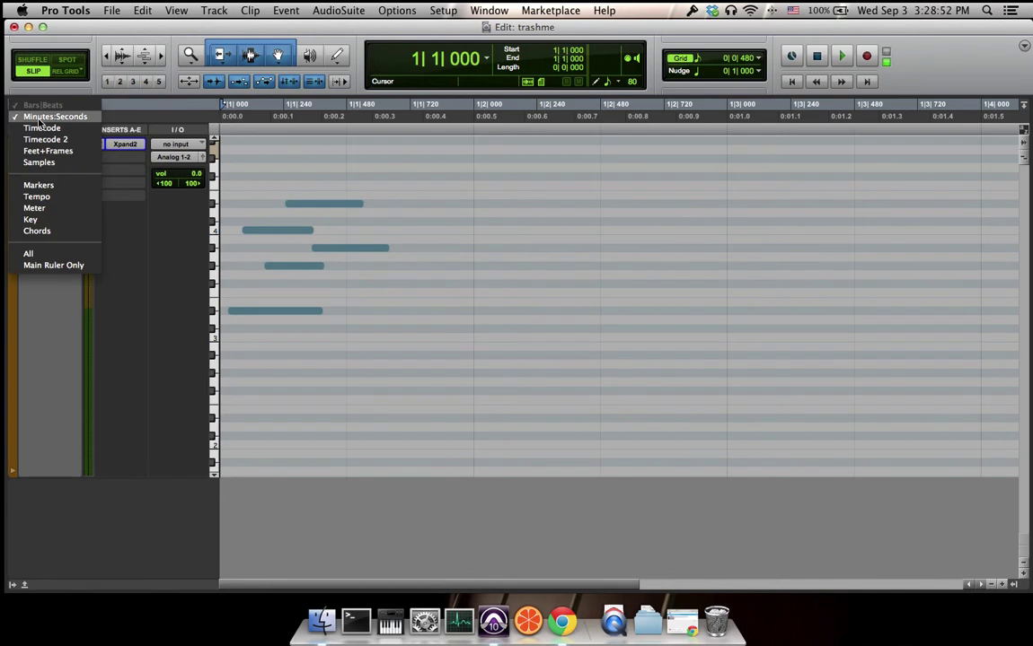
pyautogui.click(43, 116)
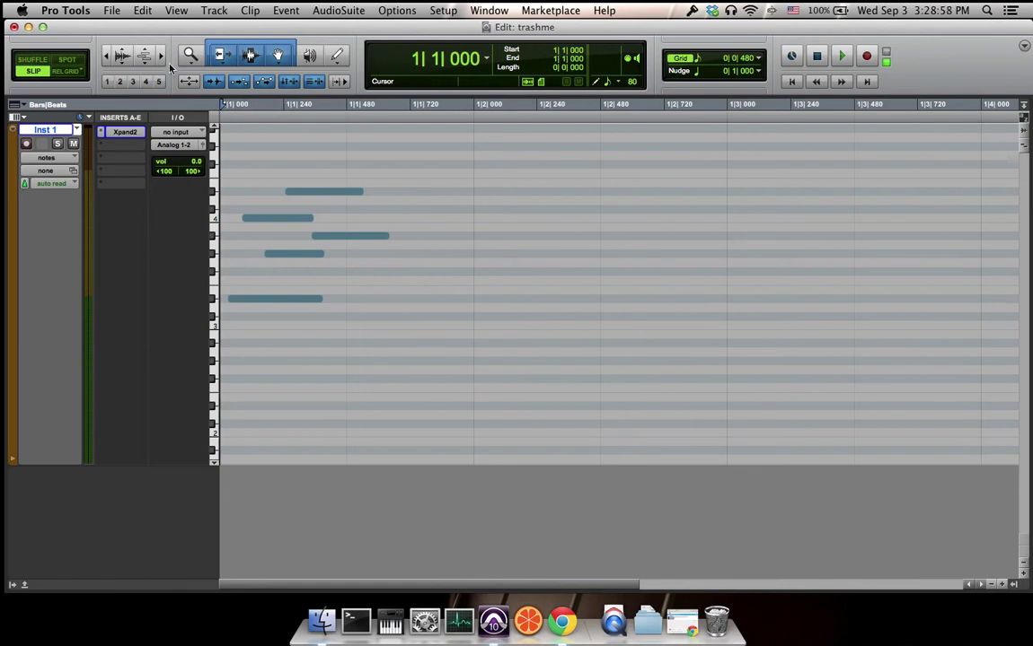
# Zoom out to show bars 1 to 3 and set the edit position to 1|1|368.
pyautogui.moveTo(106, 55); pyautogui.dragTo(55, 72)
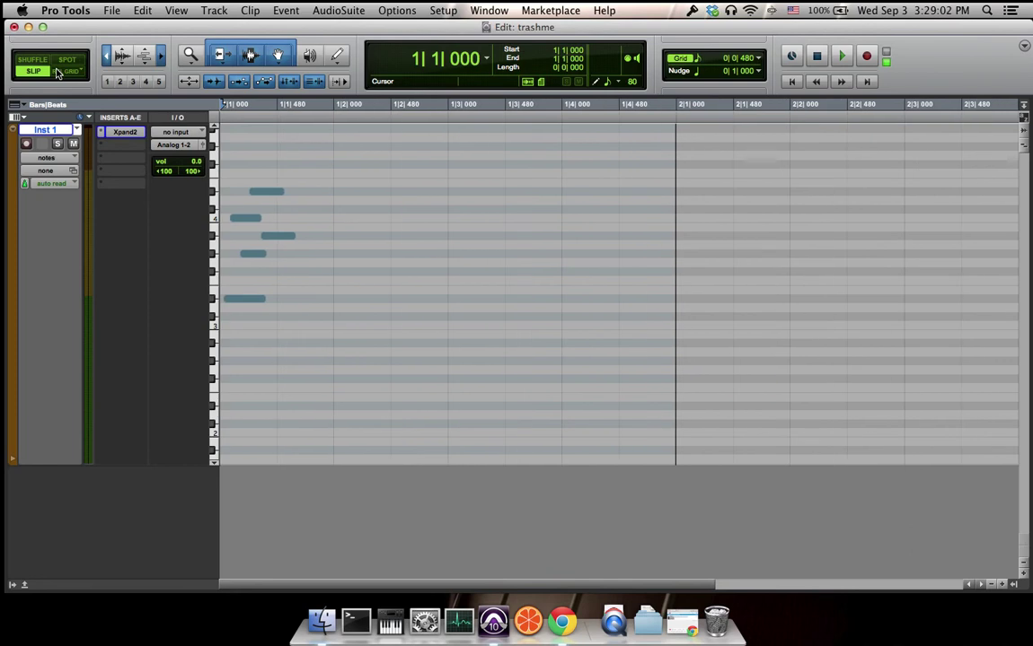
pyautogui.scroll(-4, 514, 307)
pyautogui.scroll(-2, 514, 308)
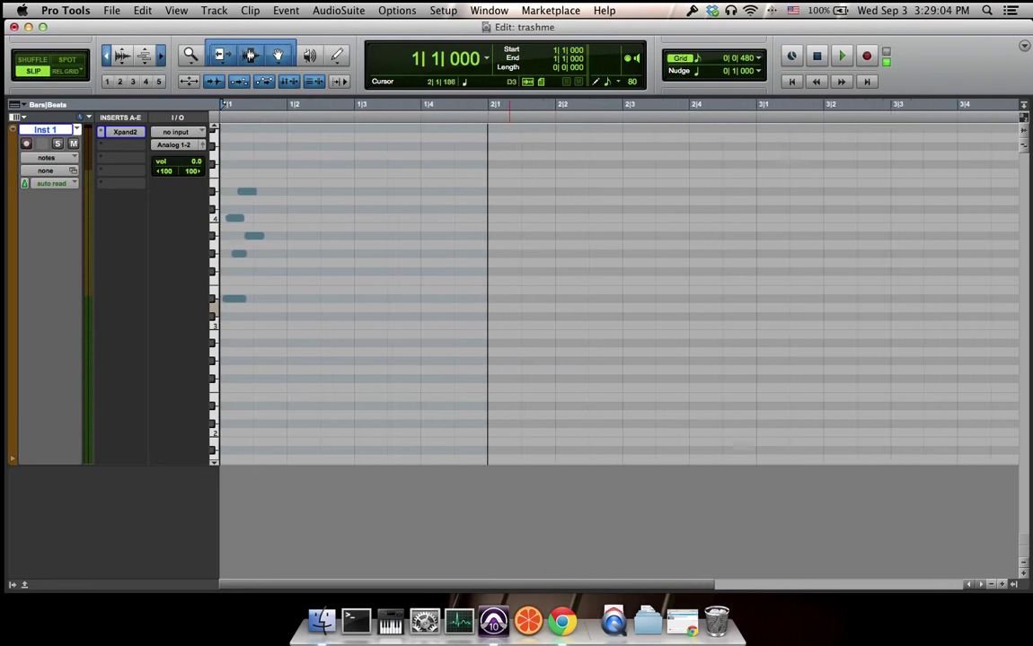
pyautogui.scroll(2, 514, 307)
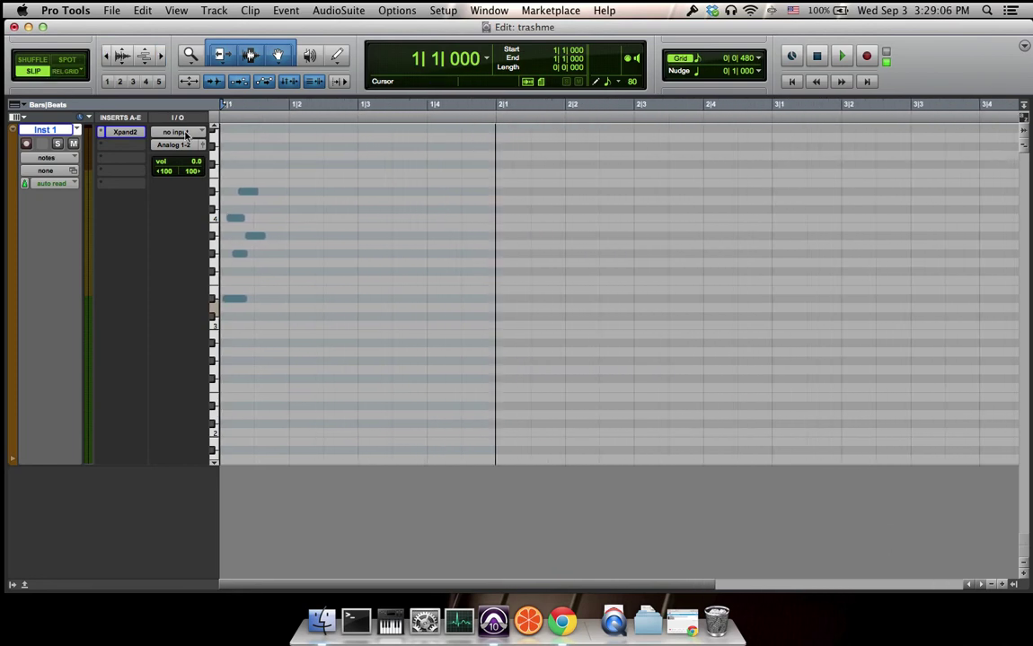
pyautogui.click(247, 113)
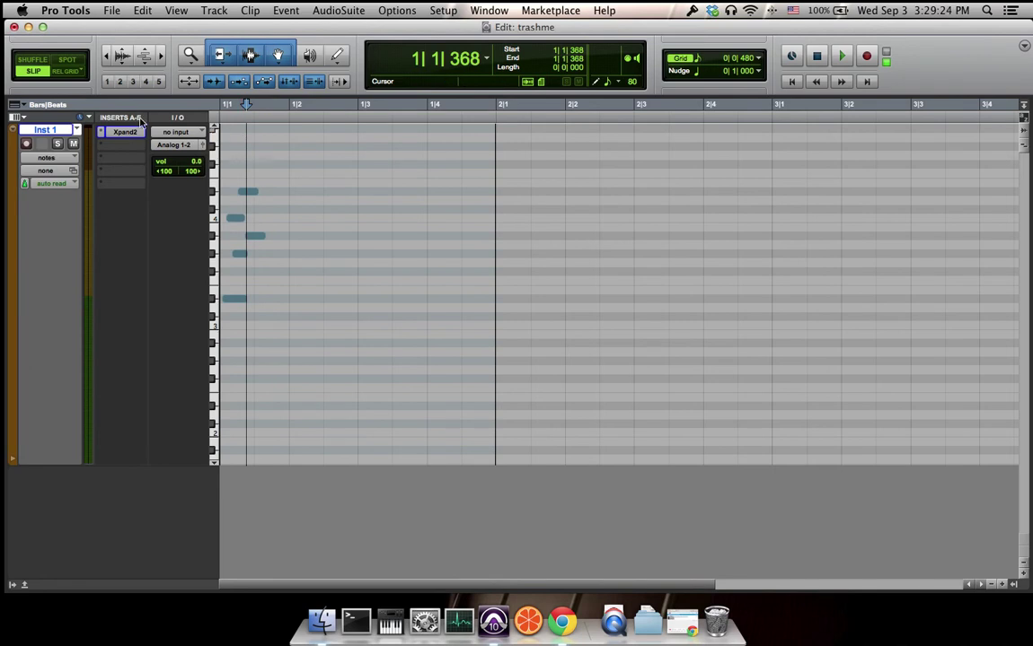
# Turn on the Meter ruler, showing the Default: 4/4 meter.
pyautogui.click(16, 107)
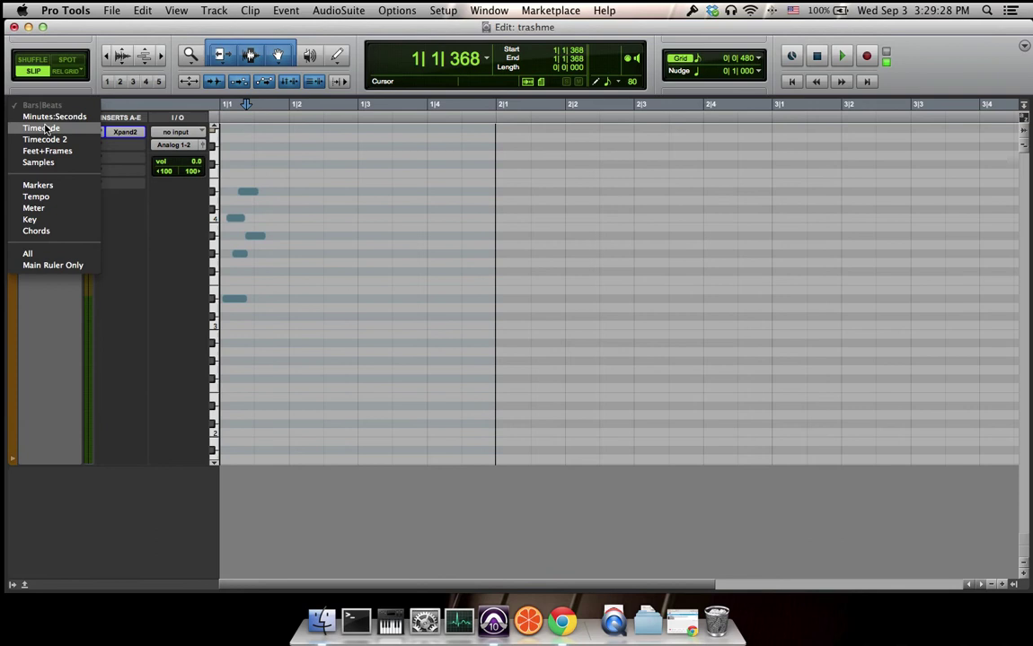
pyautogui.click(51, 210)
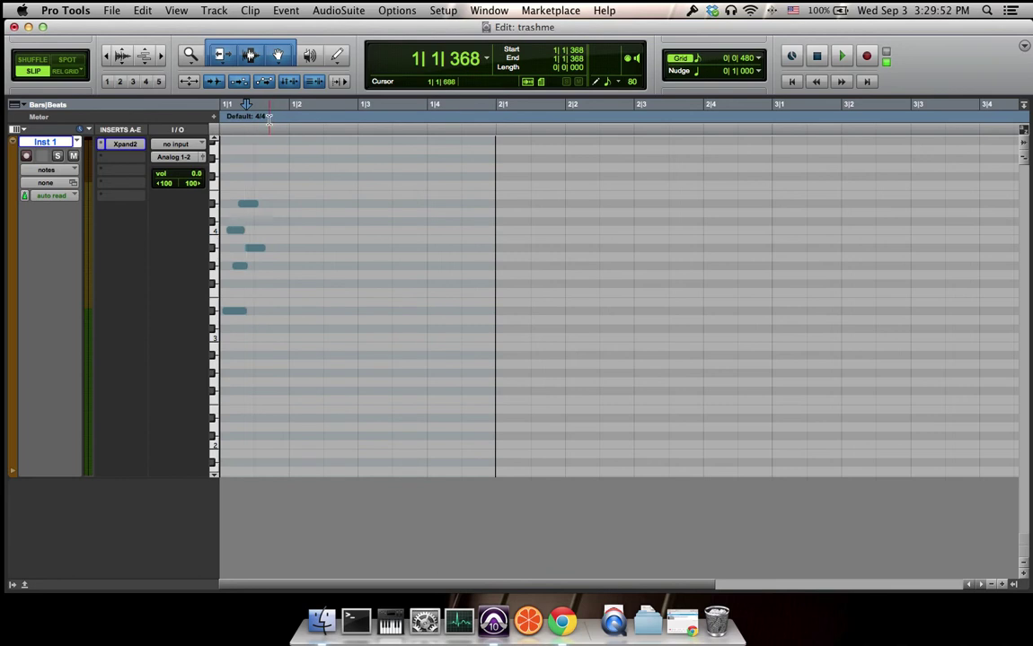
# Add a 5/4 meter change at 1|1|000 and place the edit position at beat 5.
pyautogui.click(214, 118)
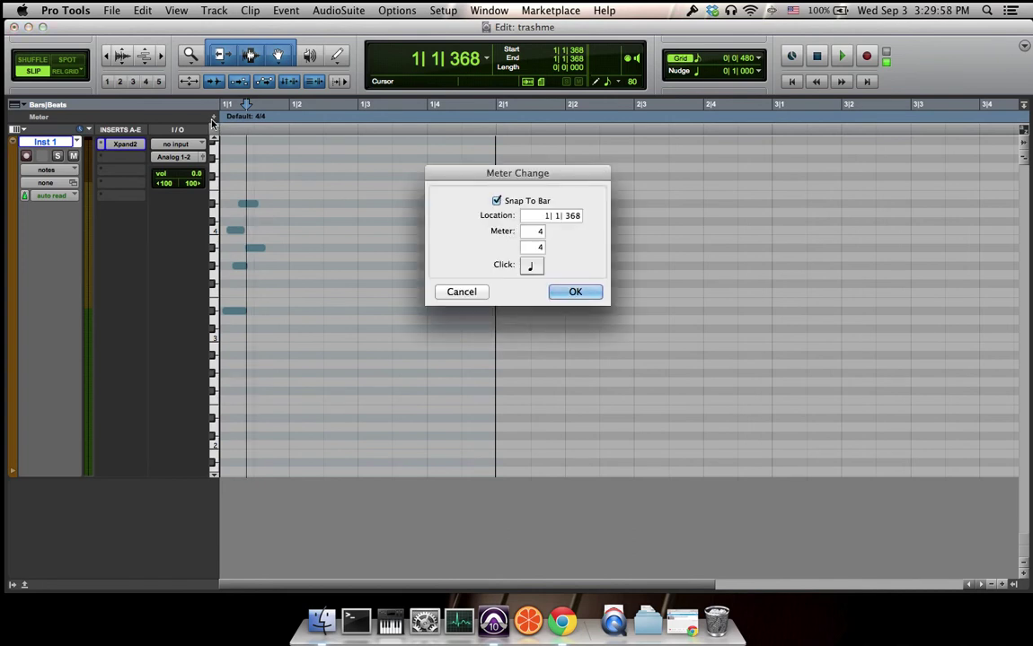
pyautogui.click(571, 216)
pyautogui.write('000')
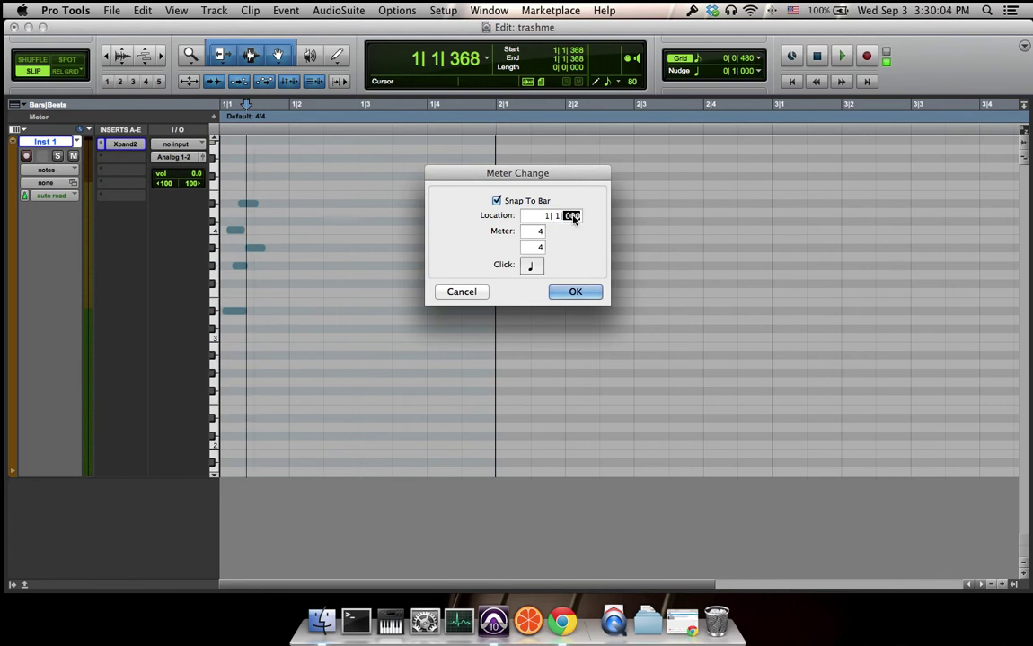
pyautogui.click(539, 232)
pyautogui.write('5')
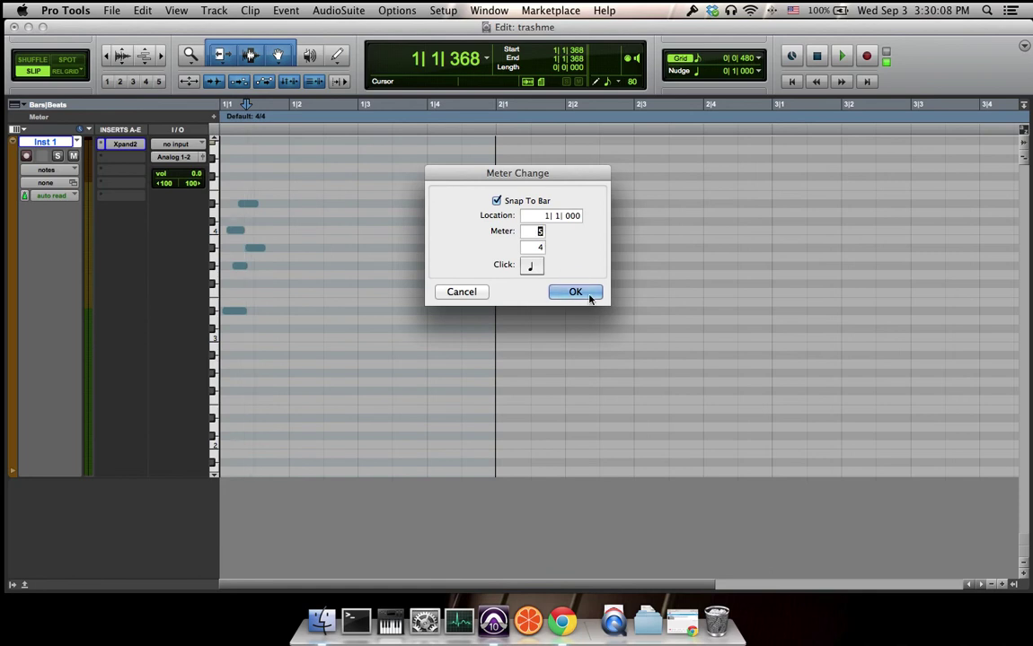
pyautogui.click(589, 296)
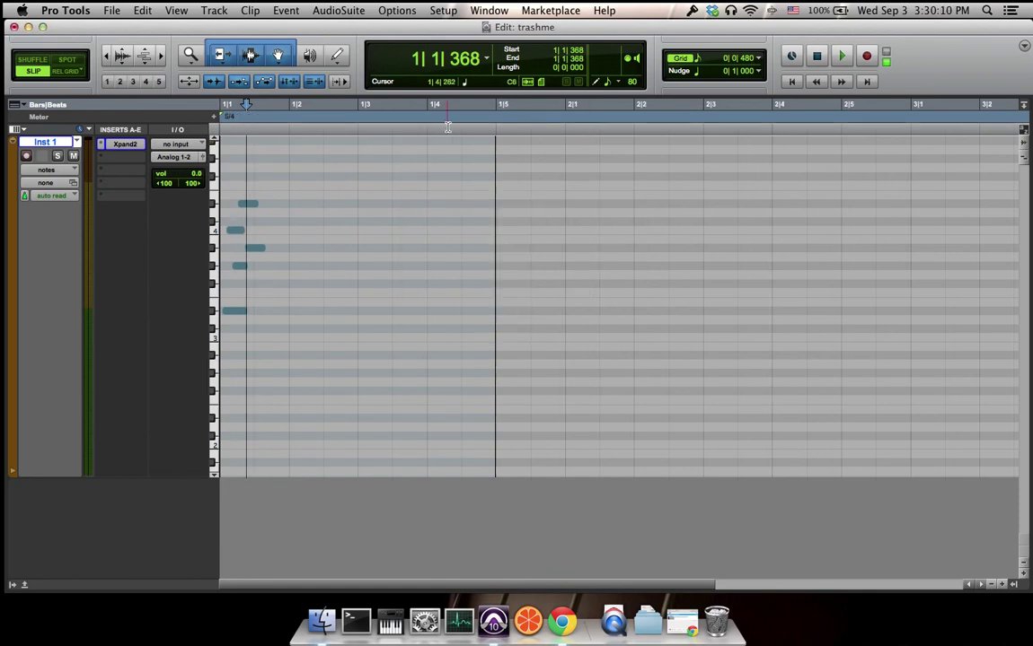
pyautogui.click(540, 115)
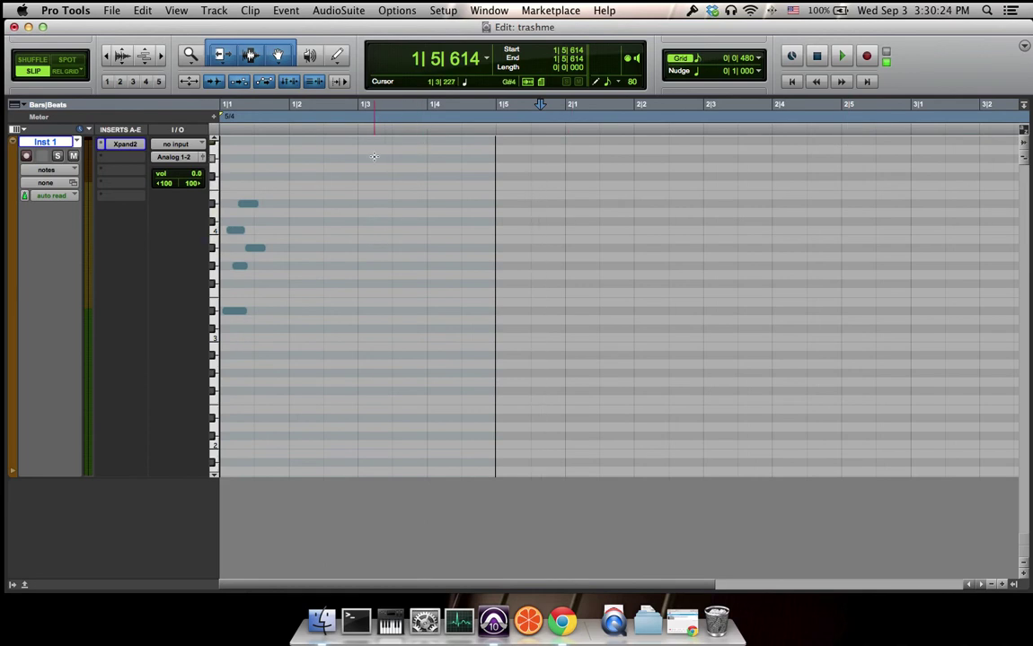
# Zoom in on the start of bar 1 and slightly lengthen a middle melody note.
pyautogui.click(167, 58)
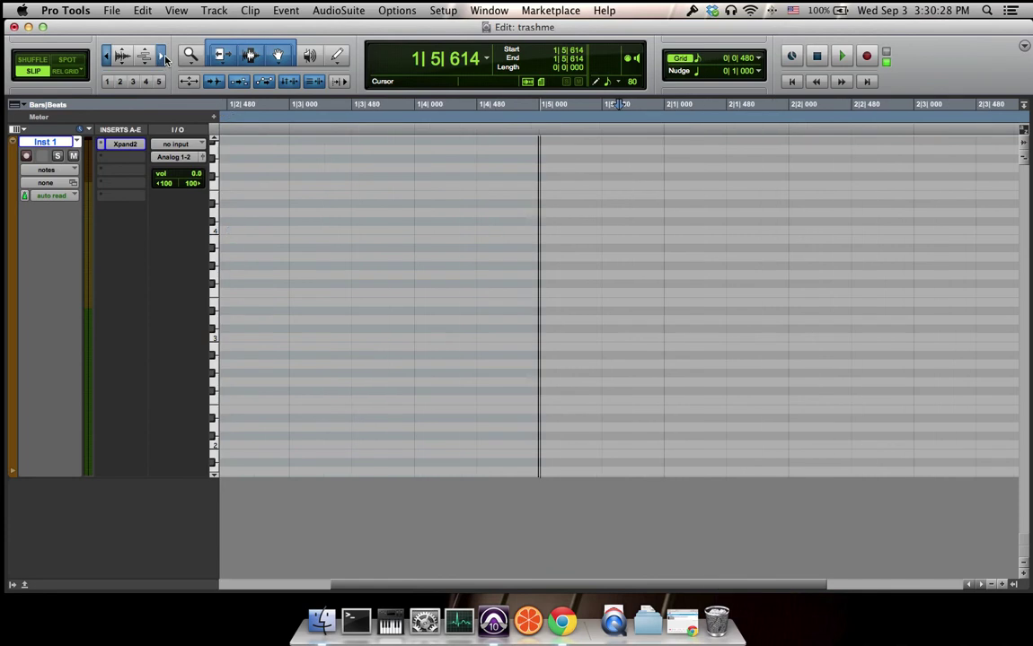
pyautogui.hscroll(-10, 456, 190)
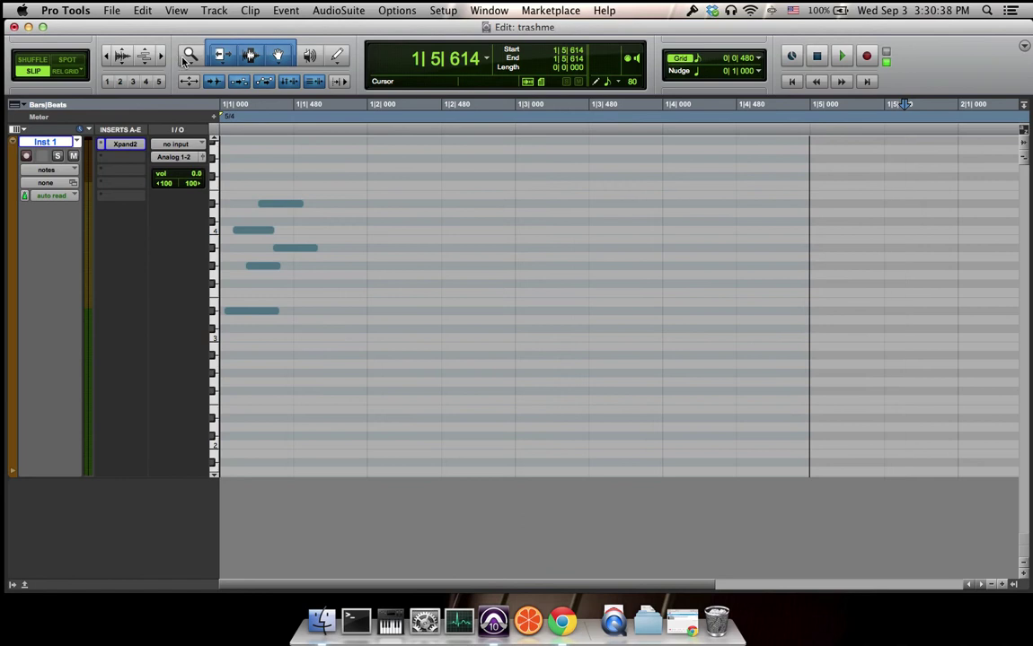
pyautogui.press('super+bracketright')
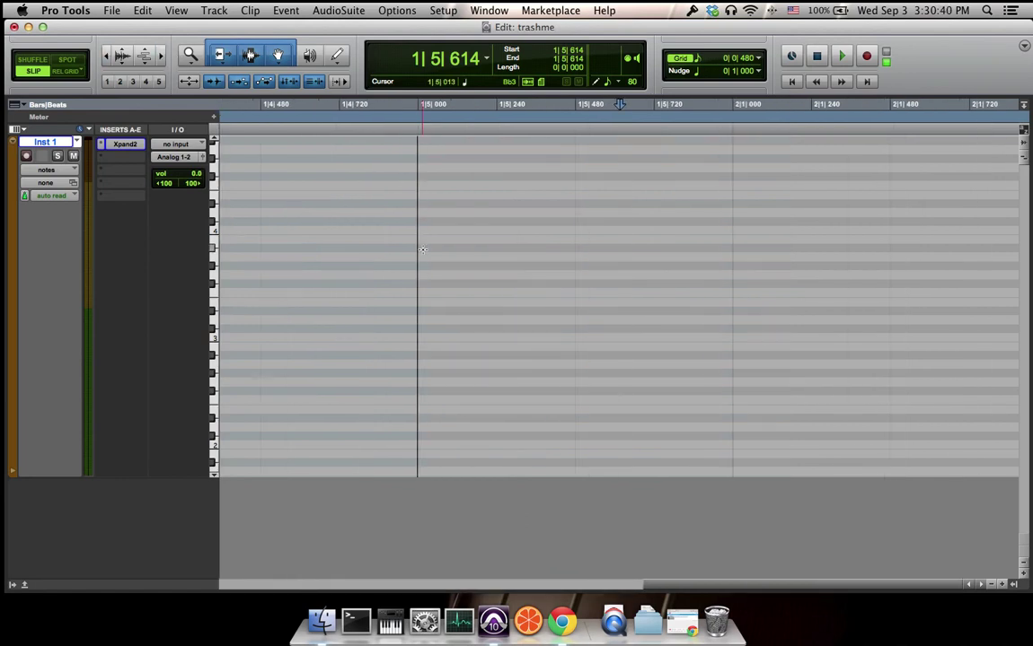
pyautogui.hscroll(-10, 423, 249)
pyautogui.moveTo(423, 248); pyautogui.dragTo(430, 249)
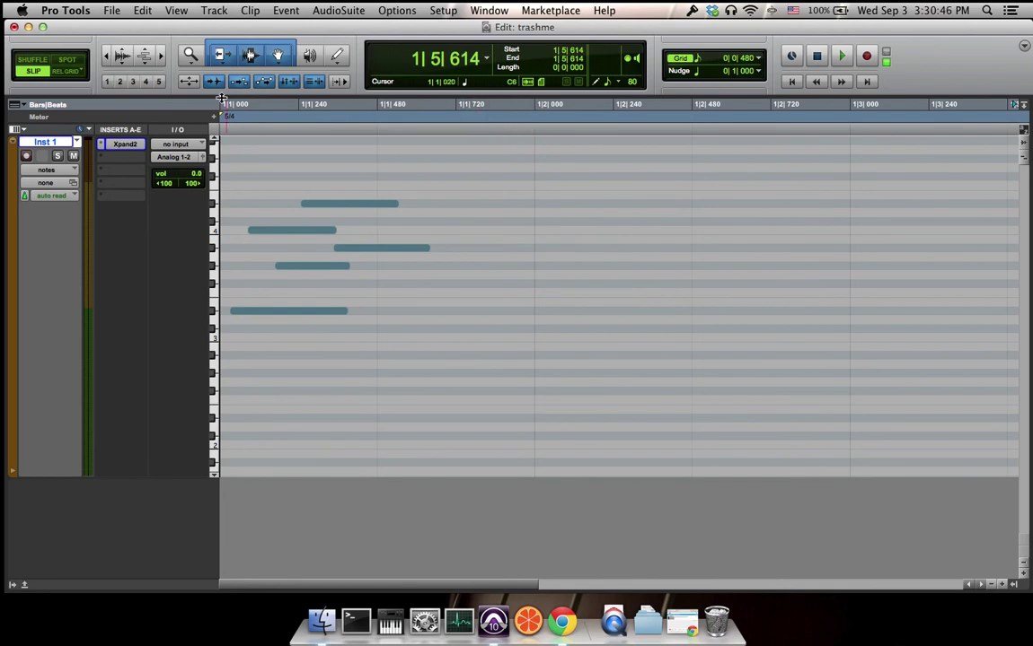
pyautogui.click(132, 57)
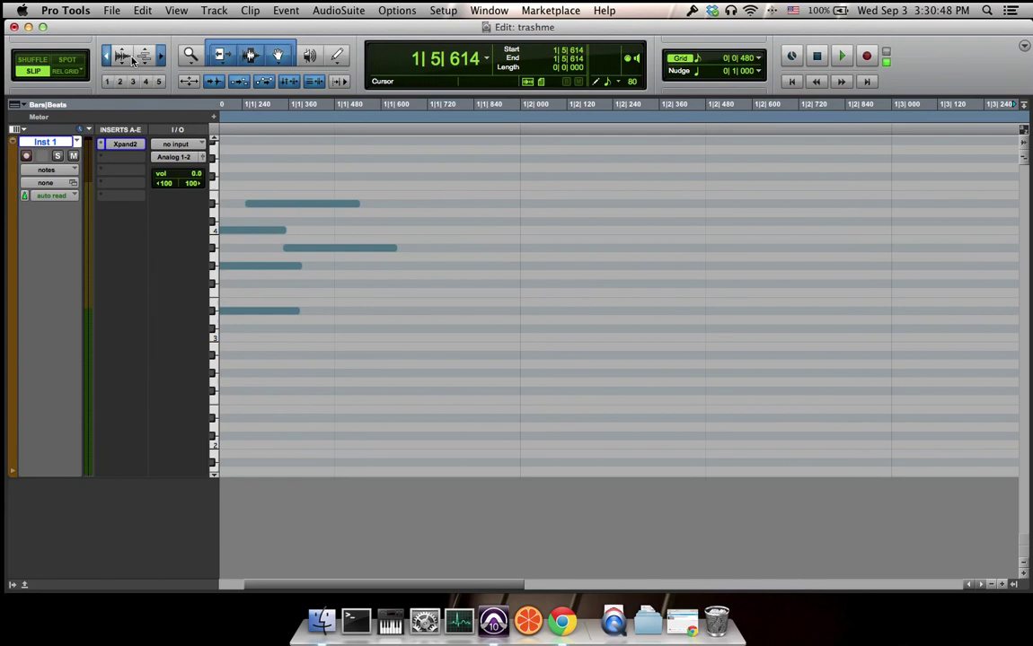
pyautogui.hscroll(5, 234, 117)
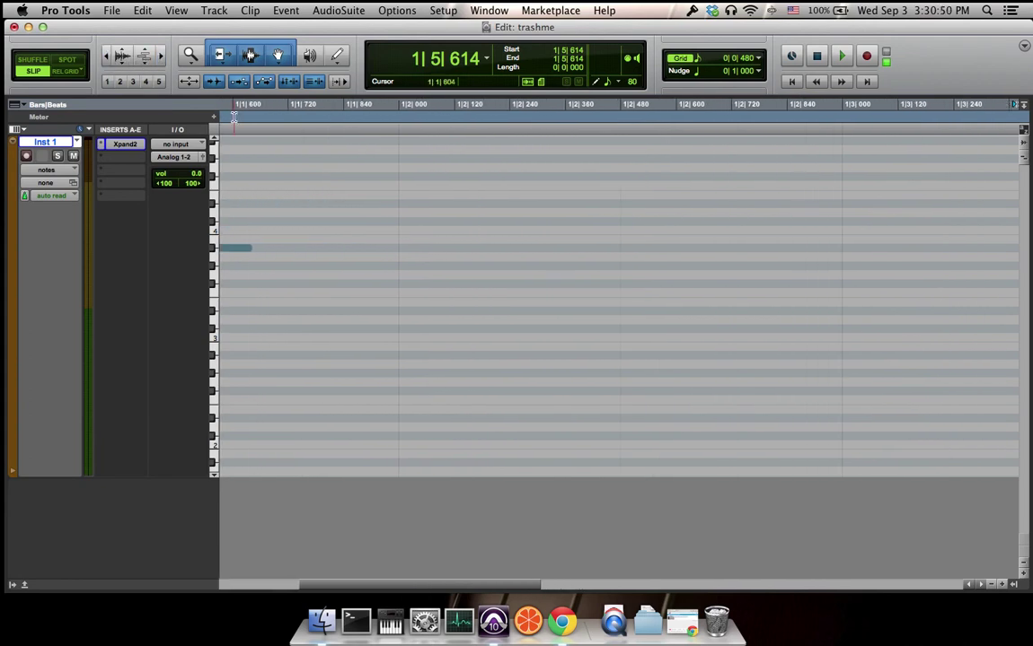
pyautogui.hscroll(-5, 390, 165)
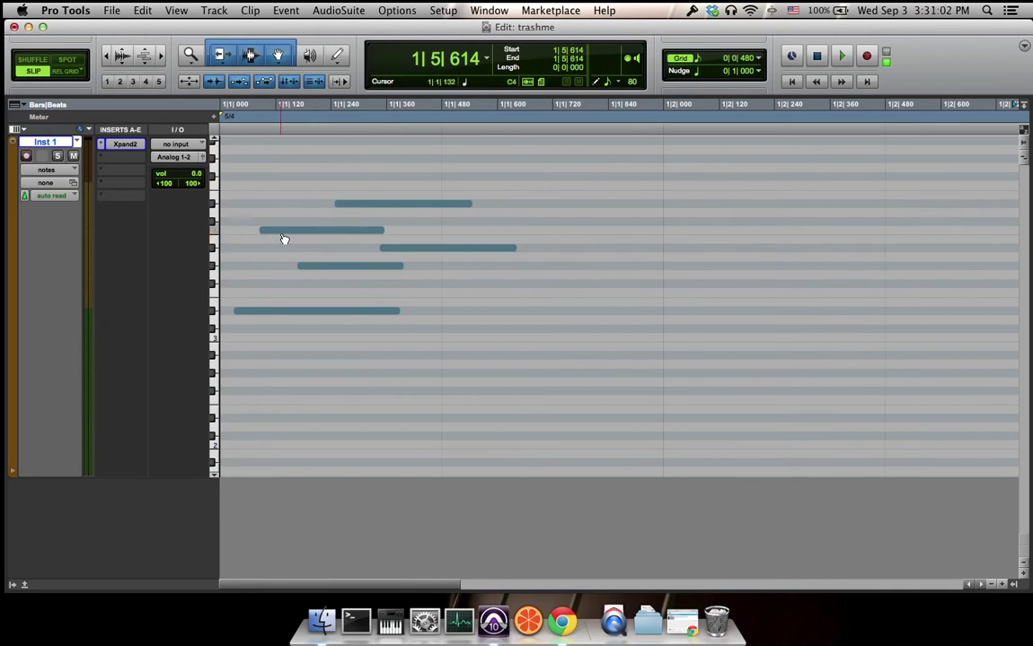
# Drag the second, fourth and top melody notes slightly later in time.
pyautogui.moveTo(303, 233)
pyautogui.mouseDown()
pyautogui.moveTo(353, 233)
pyautogui.moveTo(315, 233)
pyautogui.mouseUp()
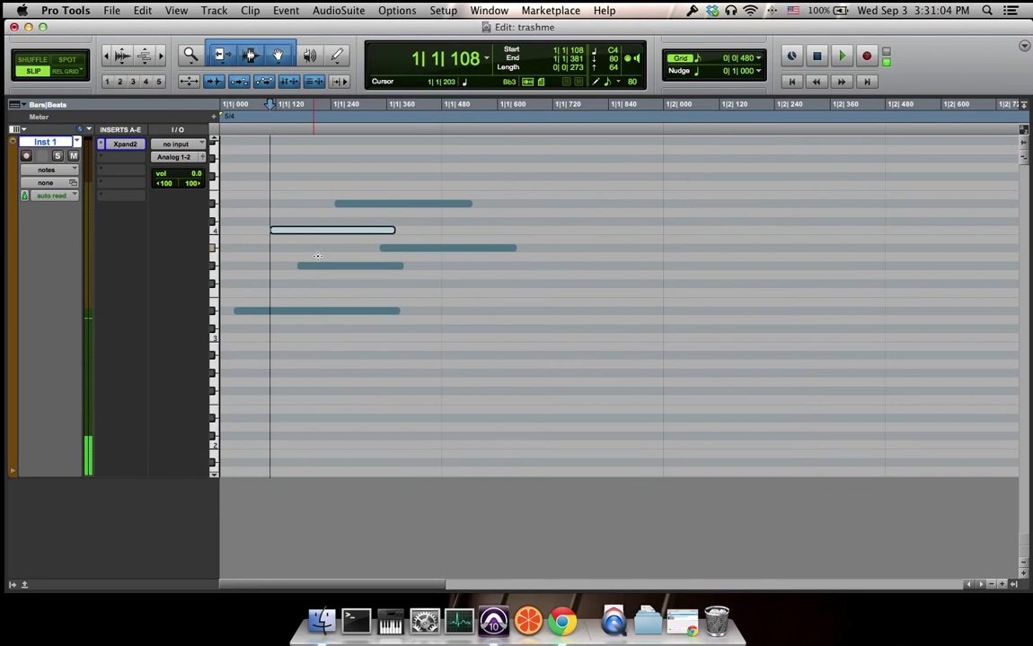
pyautogui.moveTo(326, 273); pyautogui.dragTo(350, 274)
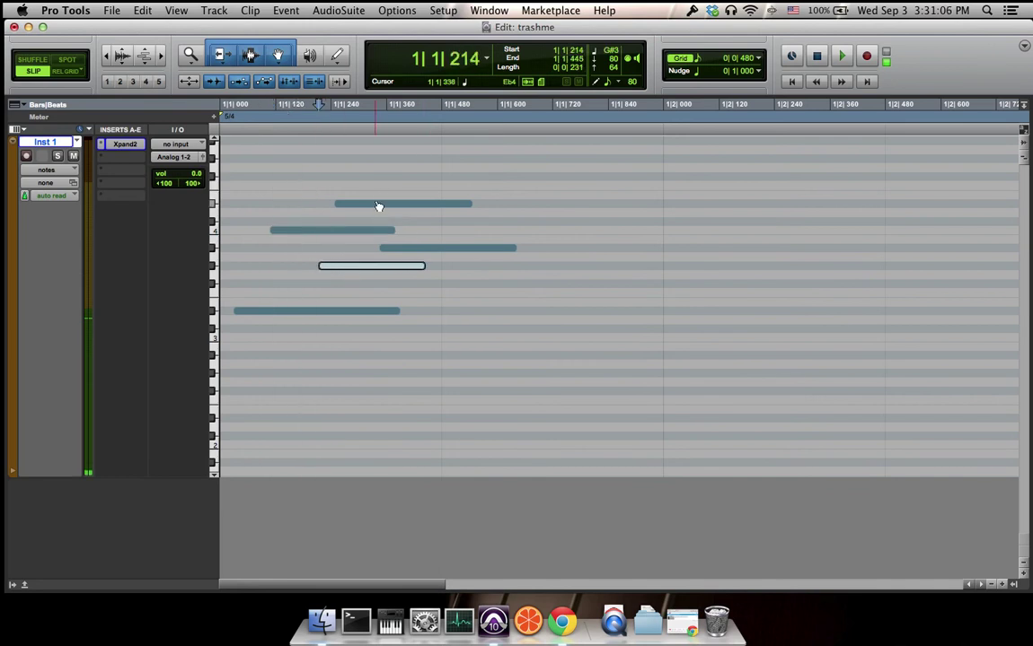
pyautogui.moveTo(377, 205)
pyautogui.mouseDown()
pyautogui.moveTo(408, 207)
pyautogui.moveTo(397, 208)
pyautogui.mouseUp()
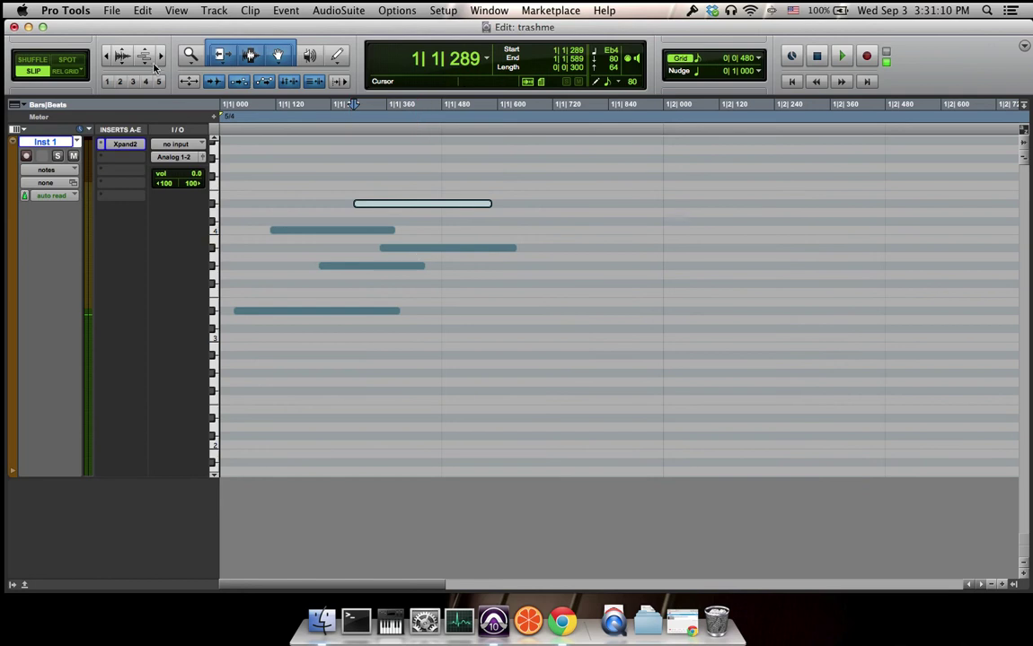
# Raise the top note a semitone to E4 and move it back to start at 1|1|303.
pyautogui.click(106, 56)
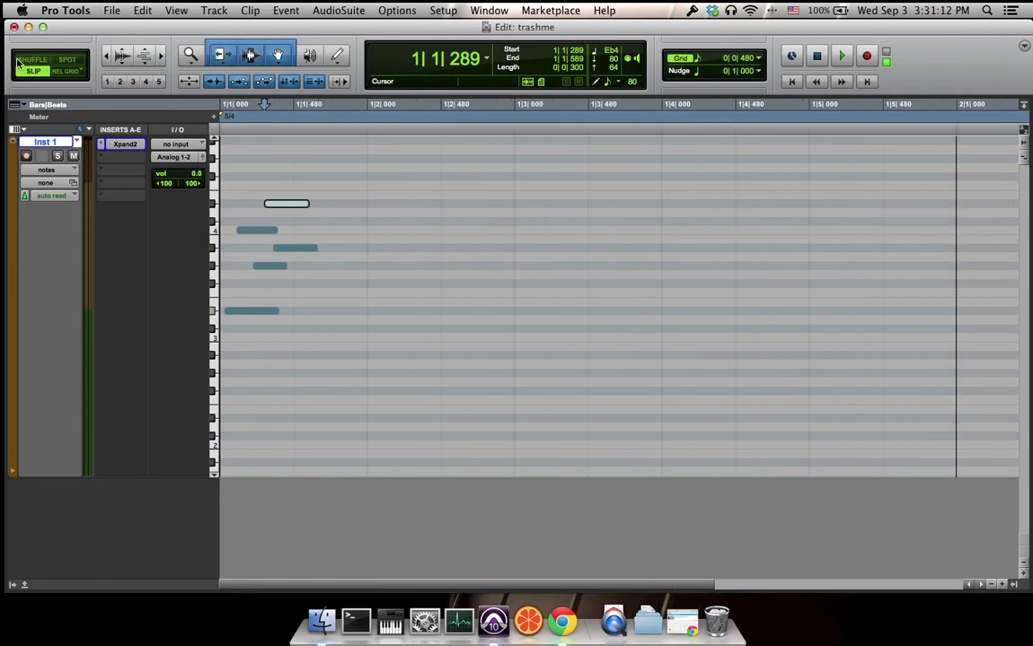
pyautogui.click(790, 82)
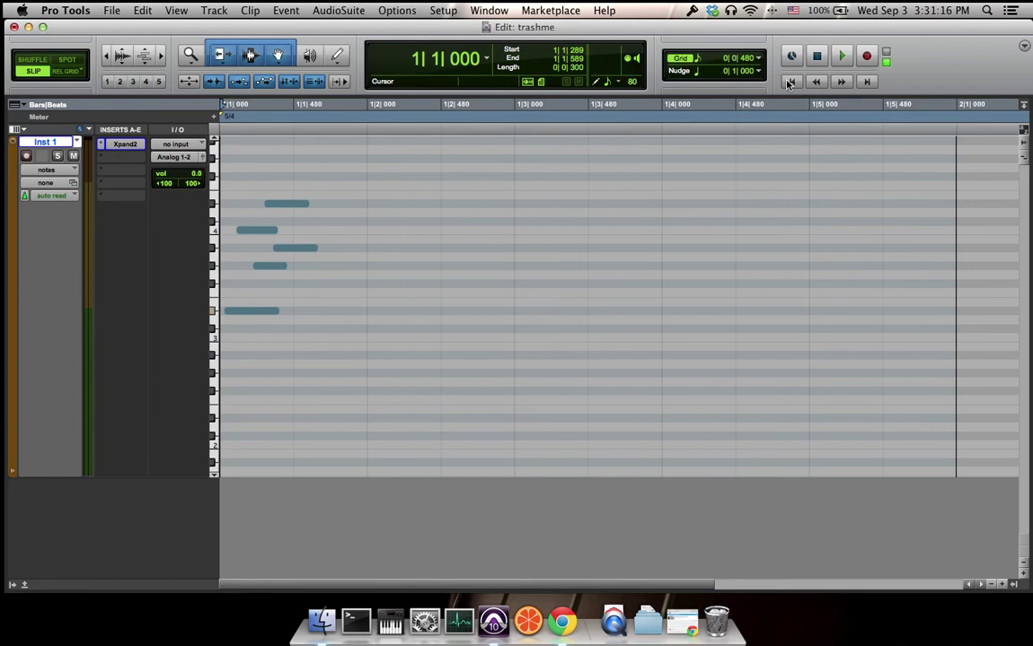
pyautogui.click(791, 83)
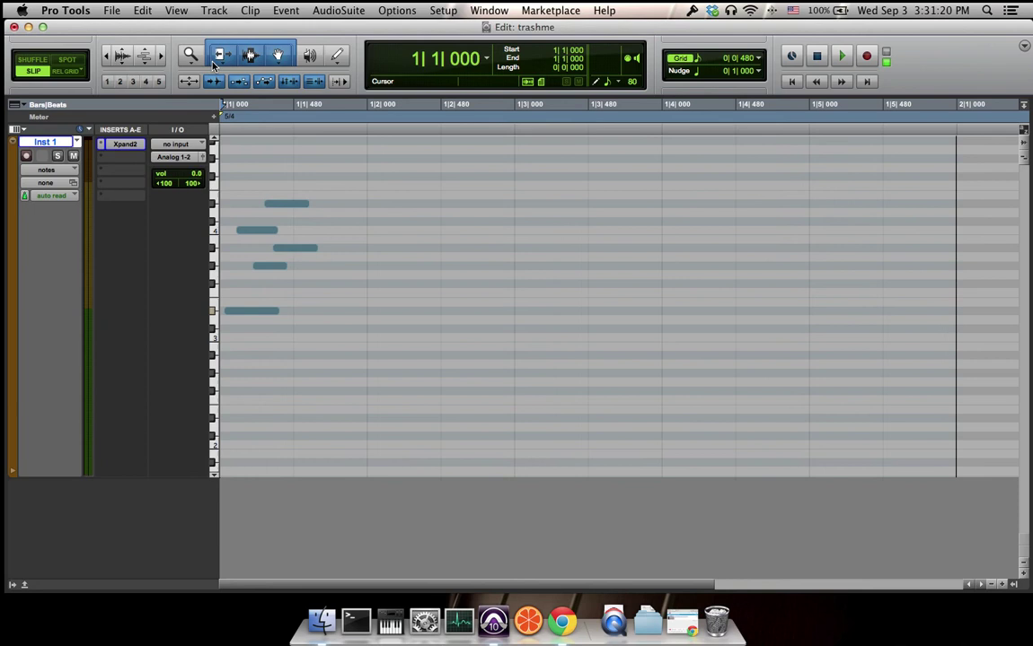
pyautogui.click(161, 56)
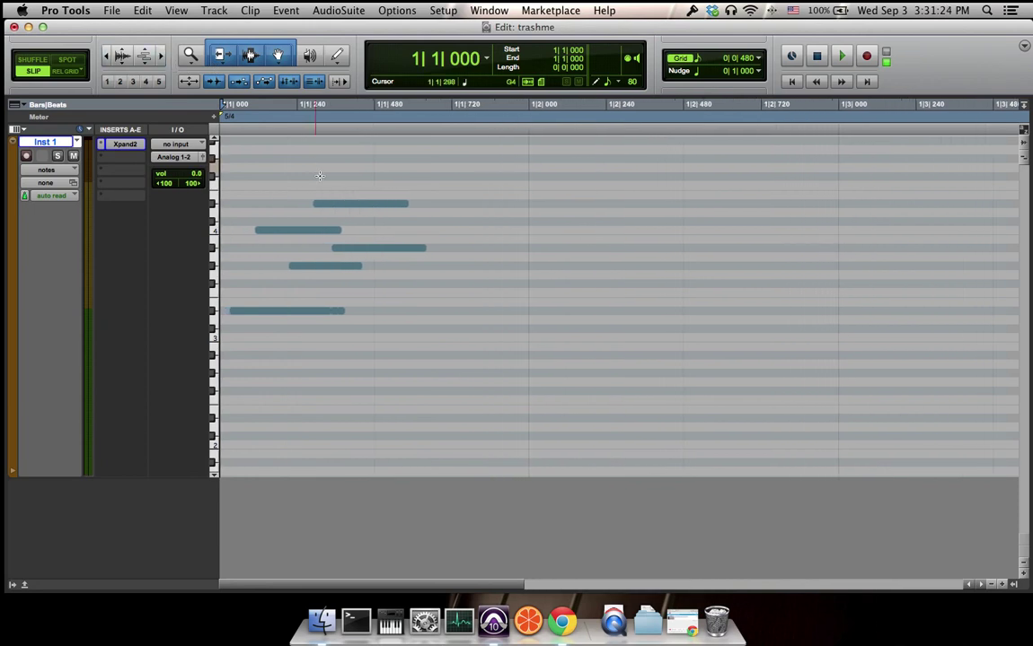
pyautogui.moveTo(357, 206)
pyautogui.mouseDown()
pyautogui.moveTo(549, 214)
pyautogui.moveTo(500, 199)
pyautogui.mouseUp()
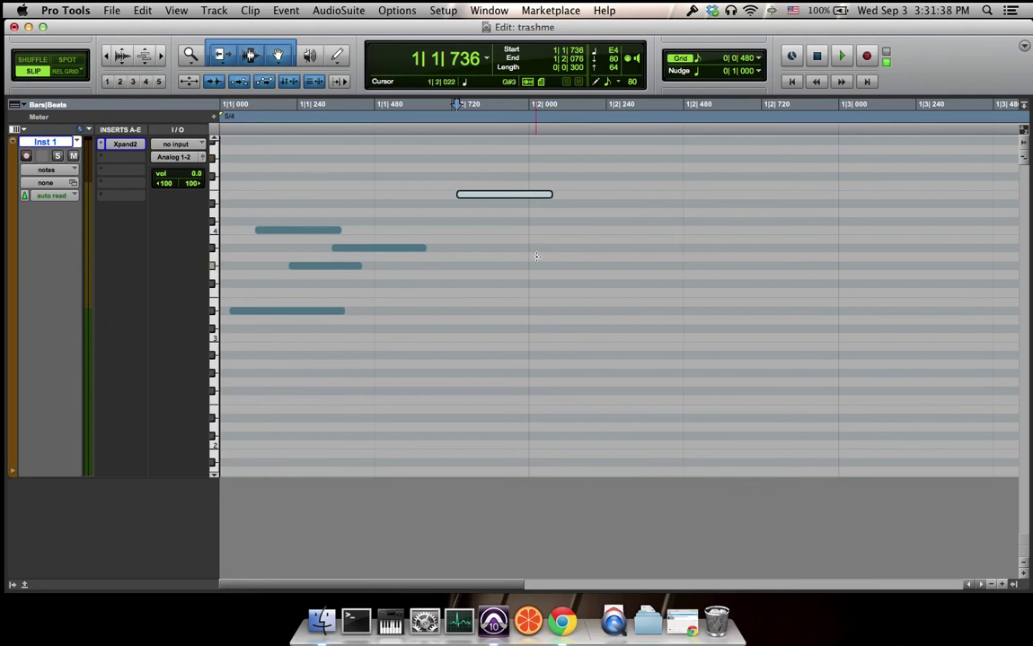
pyautogui.moveTo(490, 200); pyautogui.dragTo(352, 197)
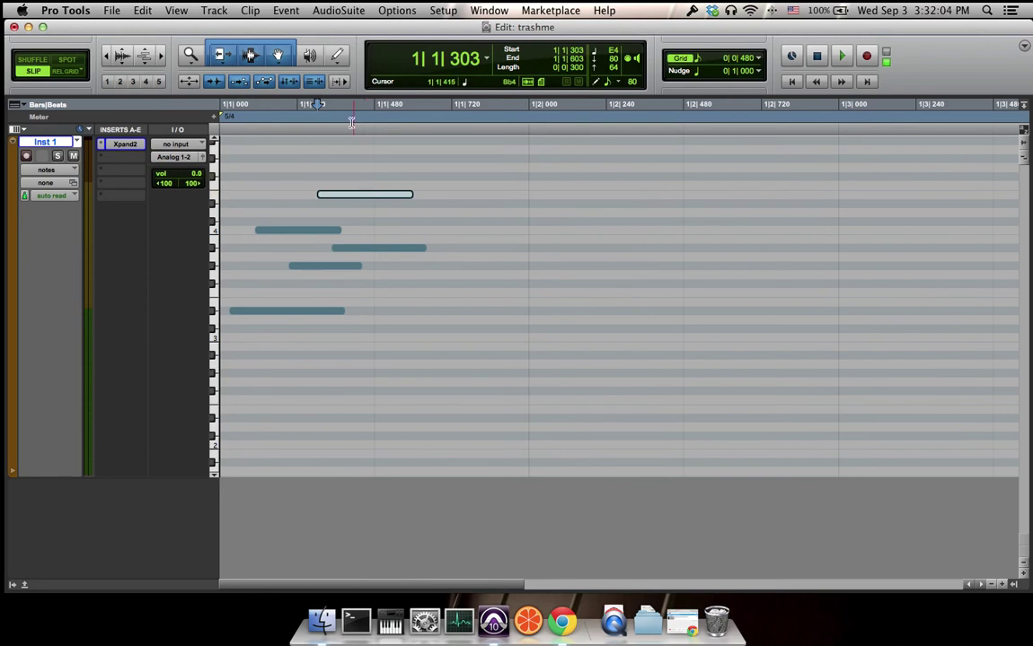
# Switch Grid mode from Relative Grid to Absolute Grid snapping.
pyautogui.click(64, 77)
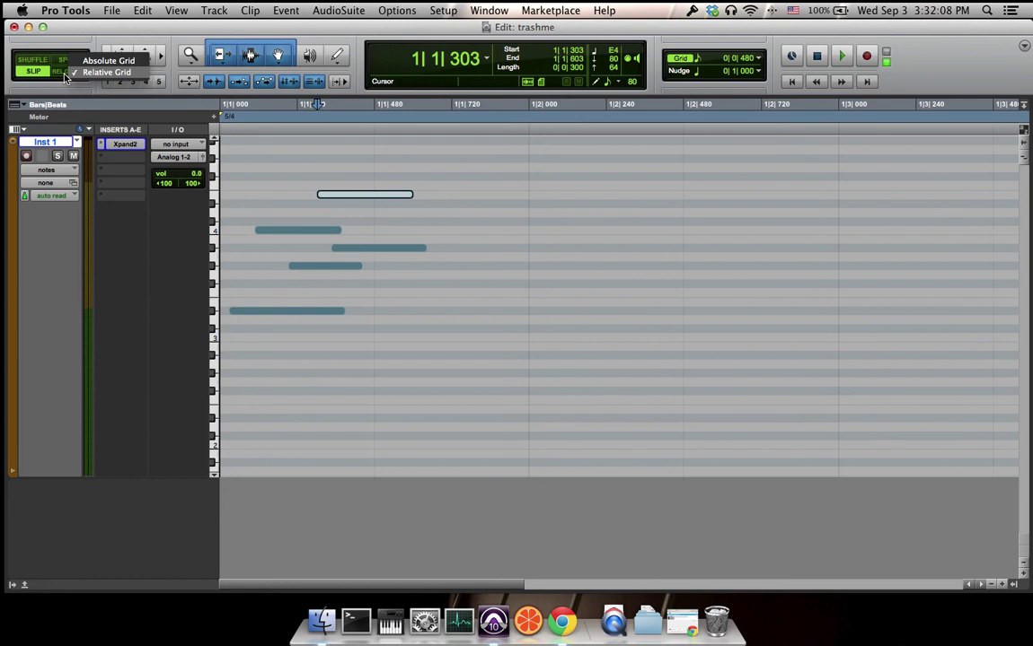
pyautogui.click(62, 78)
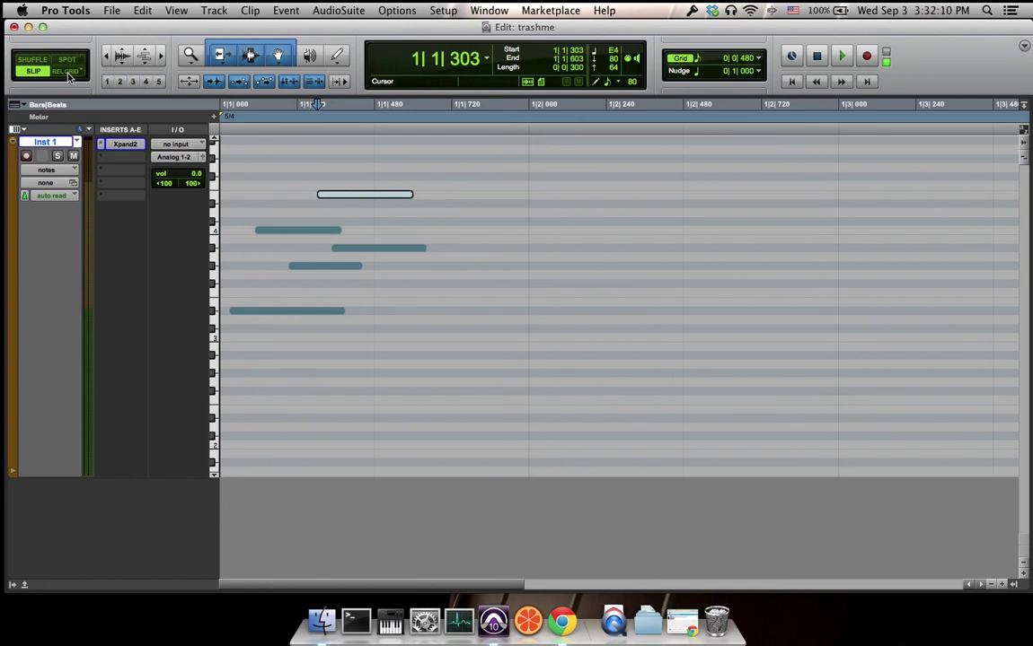
pyautogui.click(73, 77)
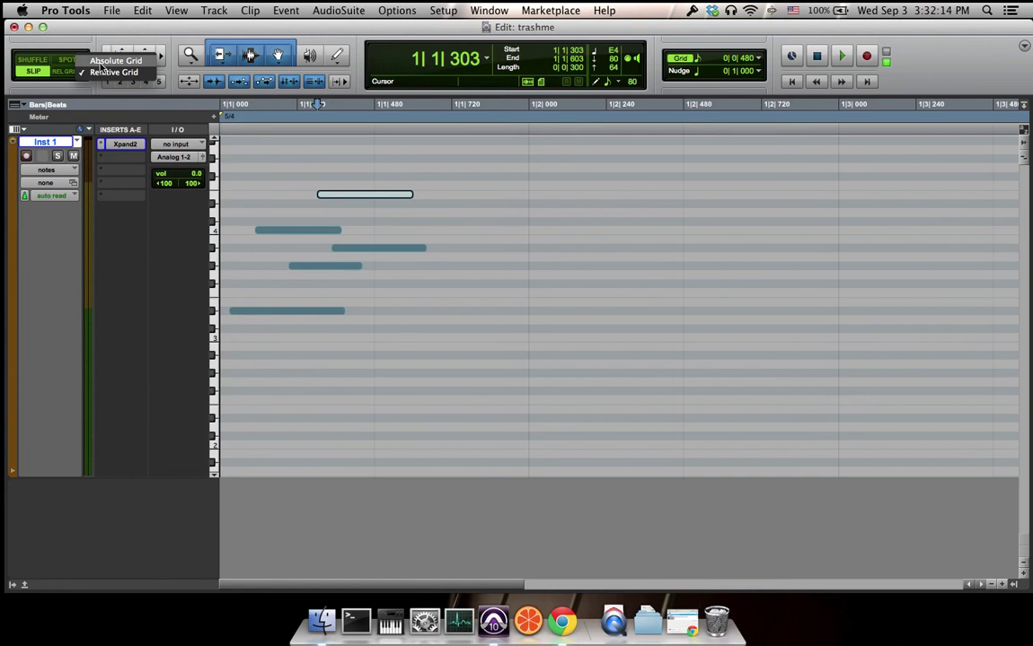
pyautogui.click(102, 63)
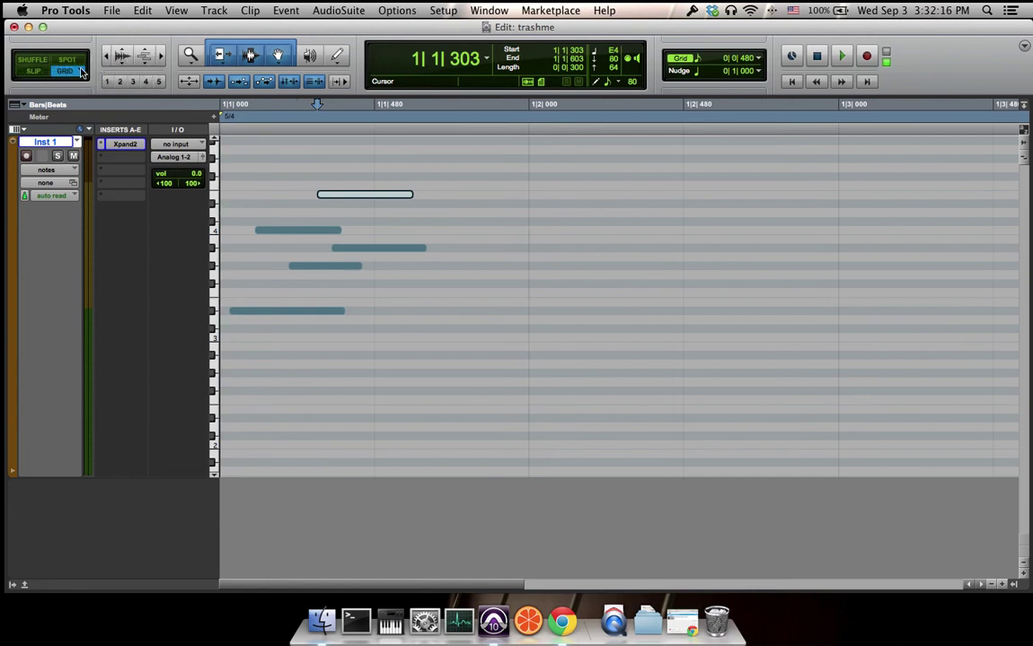
pyautogui.click(65, 72)
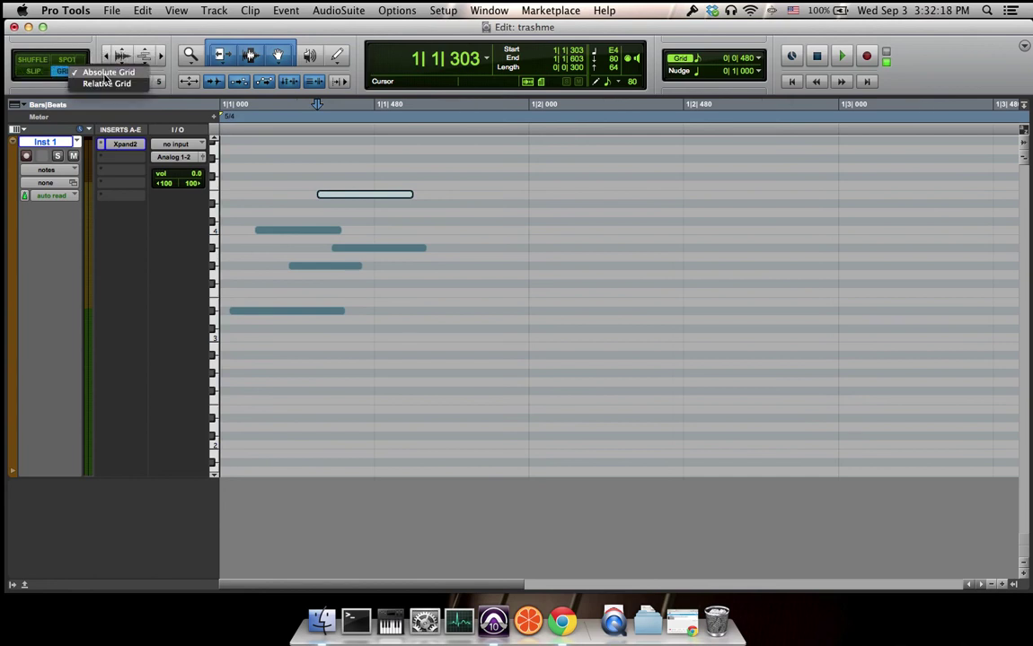
pyautogui.click(104, 75)
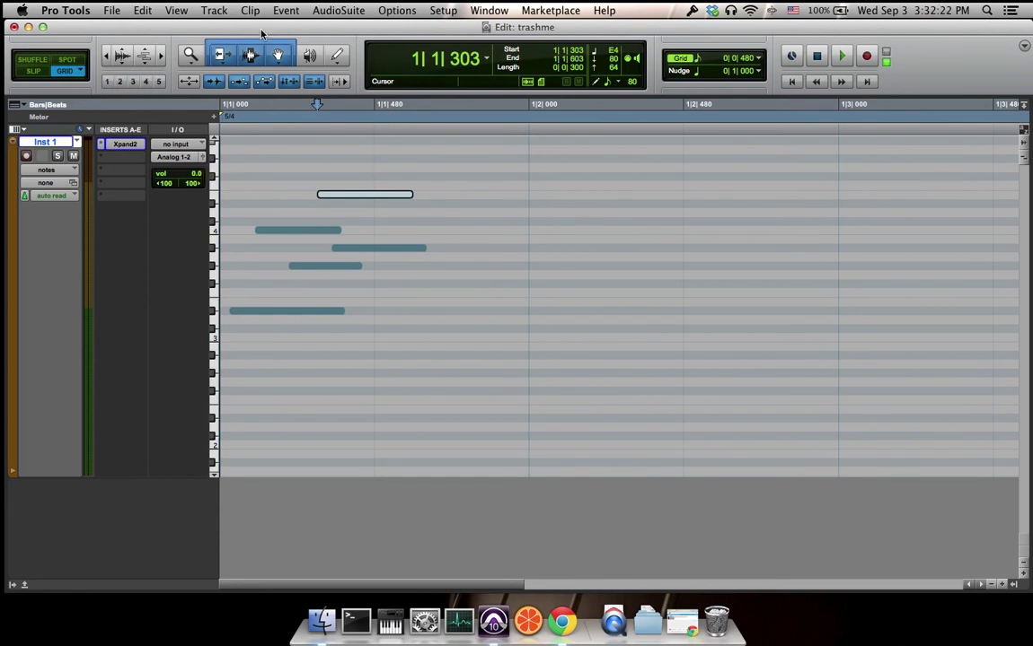
pyautogui.click(161, 55)
pyautogui.click(106, 55)
pyautogui.click(106, 56)
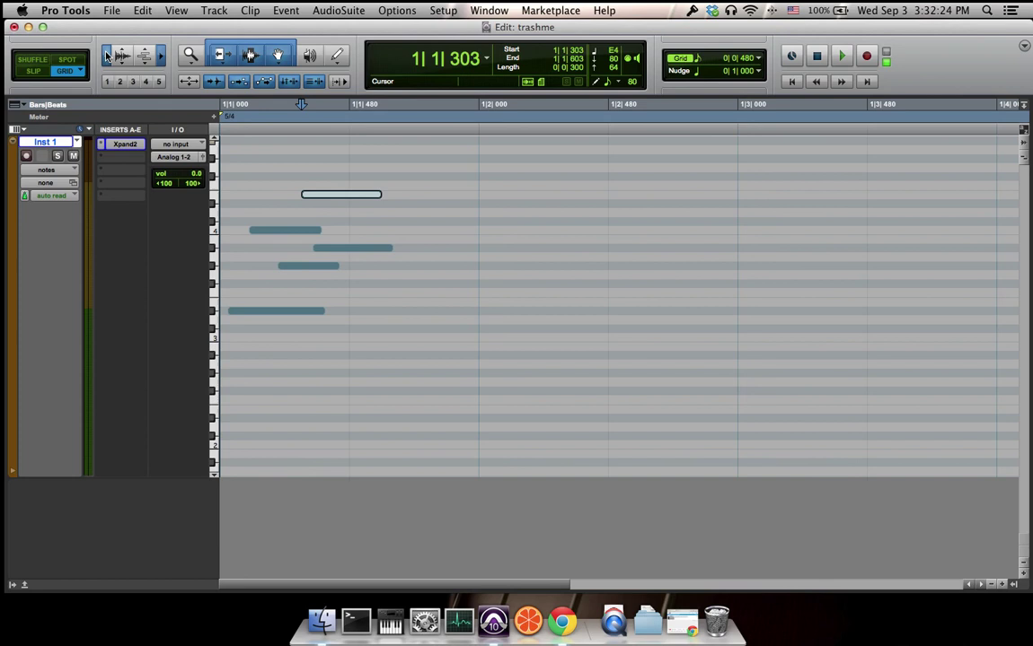
# Snap the notes onto the grid as one-beat E3 notes on beats 1, 2 and 3.
pyautogui.click(106, 56)
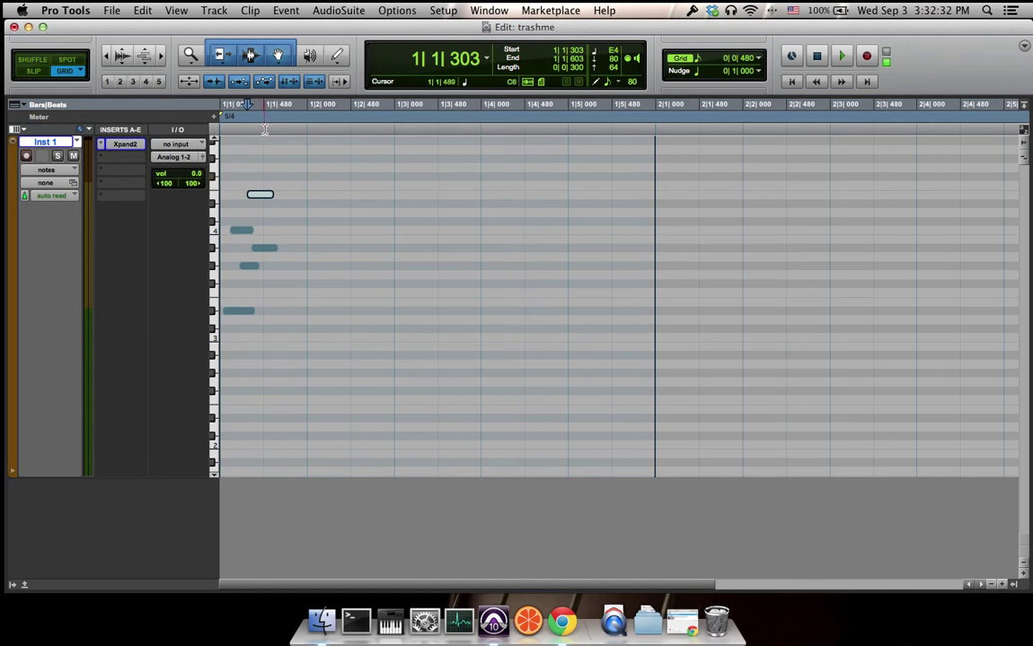
pyautogui.moveTo(269, 197); pyautogui.dragTo(323, 201)
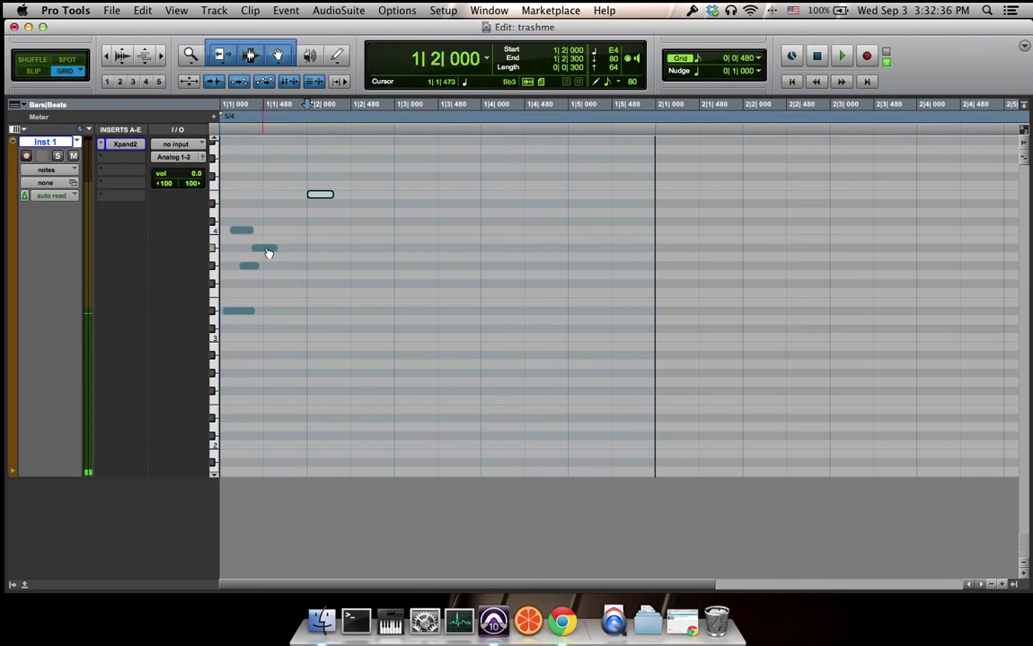
pyautogui.moveTo(268, 248); pyautogui.dragTo(355, 238)
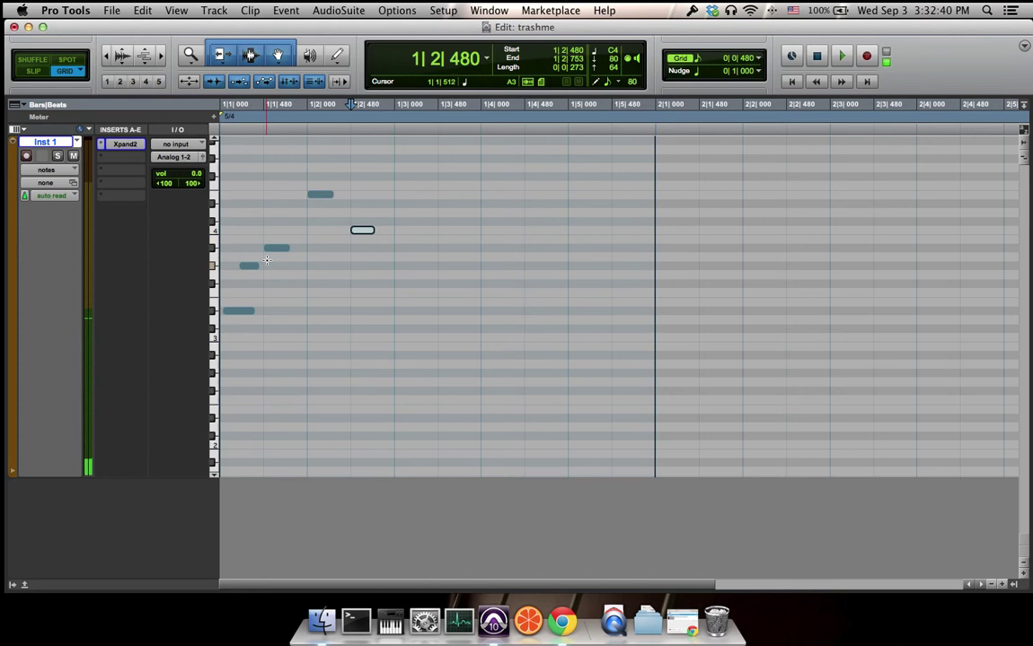
pyautogui.click(247, 314)
pyautogui.moveTo(247, 314); pyautogui.dragTo(306, 302)
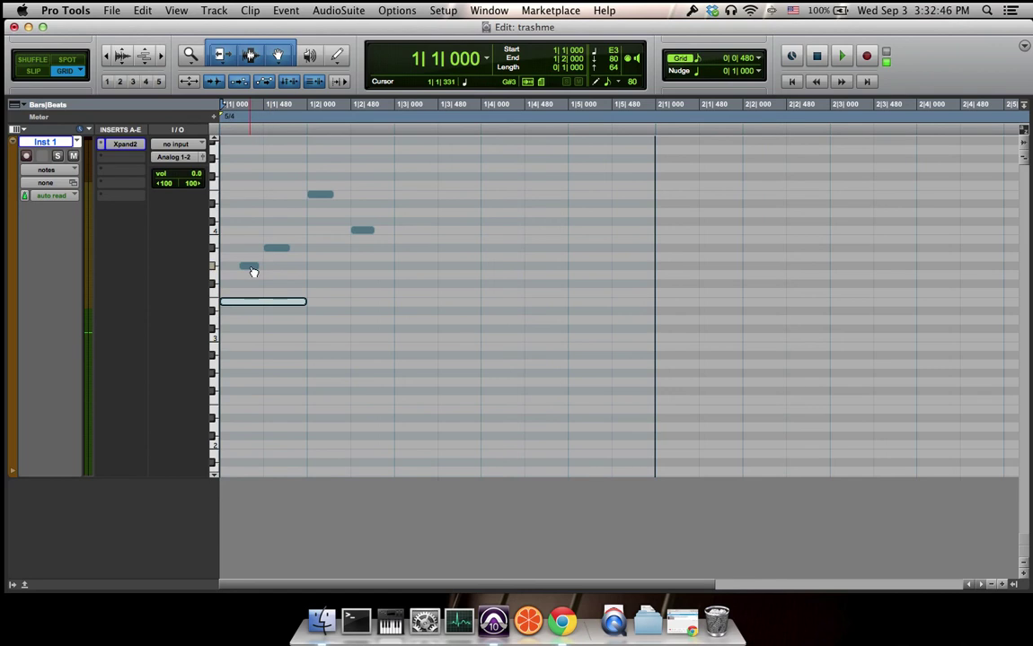
pyautogui.moveTo(249, 265); pyautogui.dragTo(393, 301)
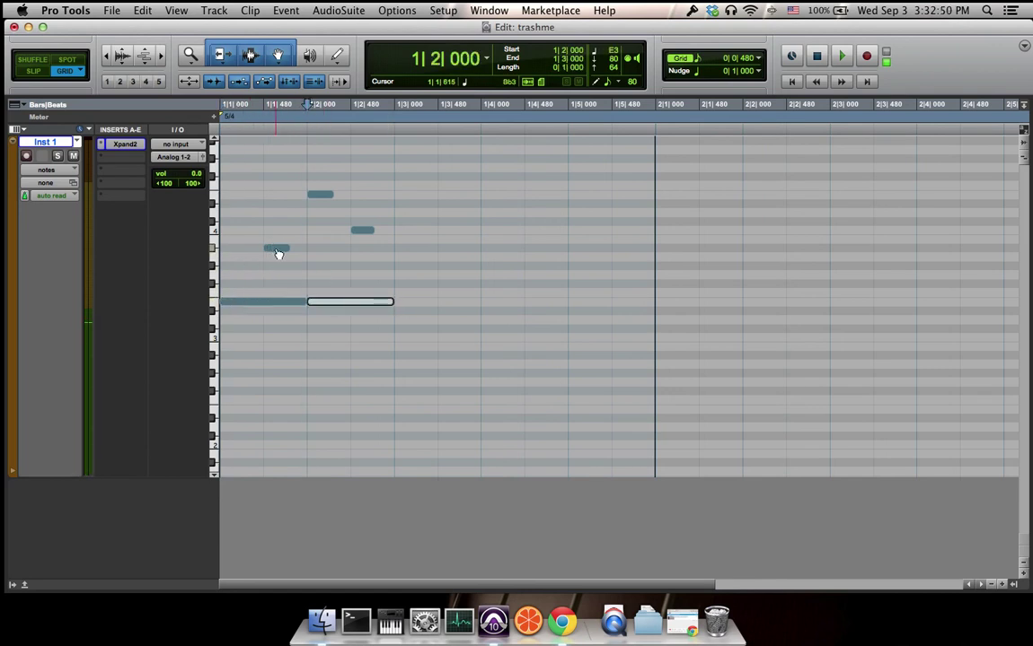
pyautogui.moveTo(279, 254); pyautogui.dragTo(466, 306)
# Place a G3 note on beat 4 held to bar 2 and delete the leftover high note.
pyautogui.moveTo(361, 230); pyautogui.dragTo(494, 276)
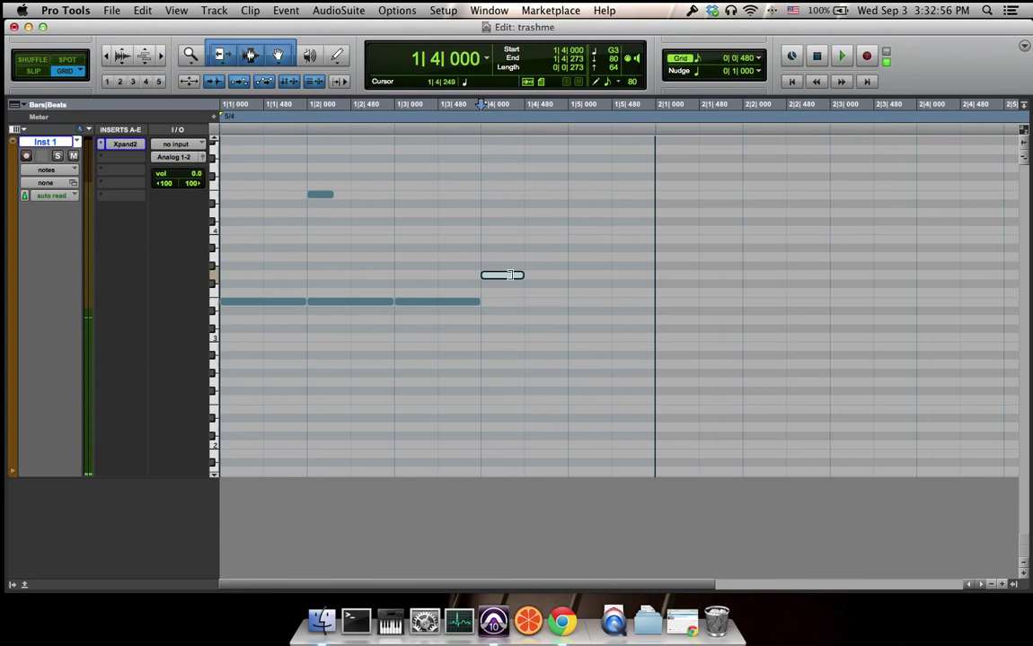
pyautogui.moveTo(509, 275); pyautogui.dragTo(654, 274)
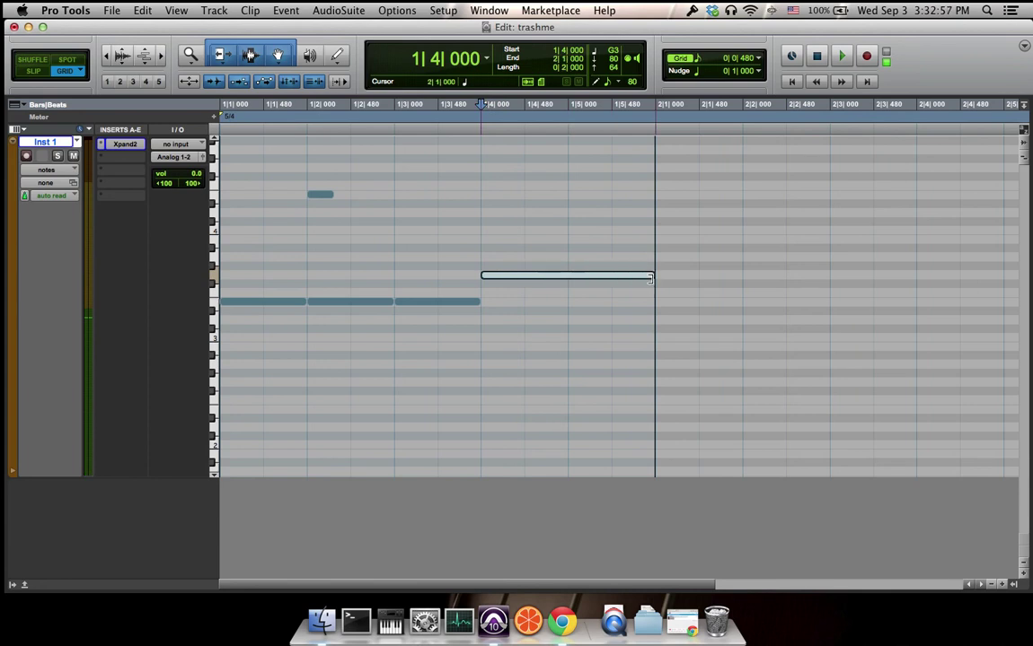
pyautogui.click(325, 195)
pyautogui.press('Delete')
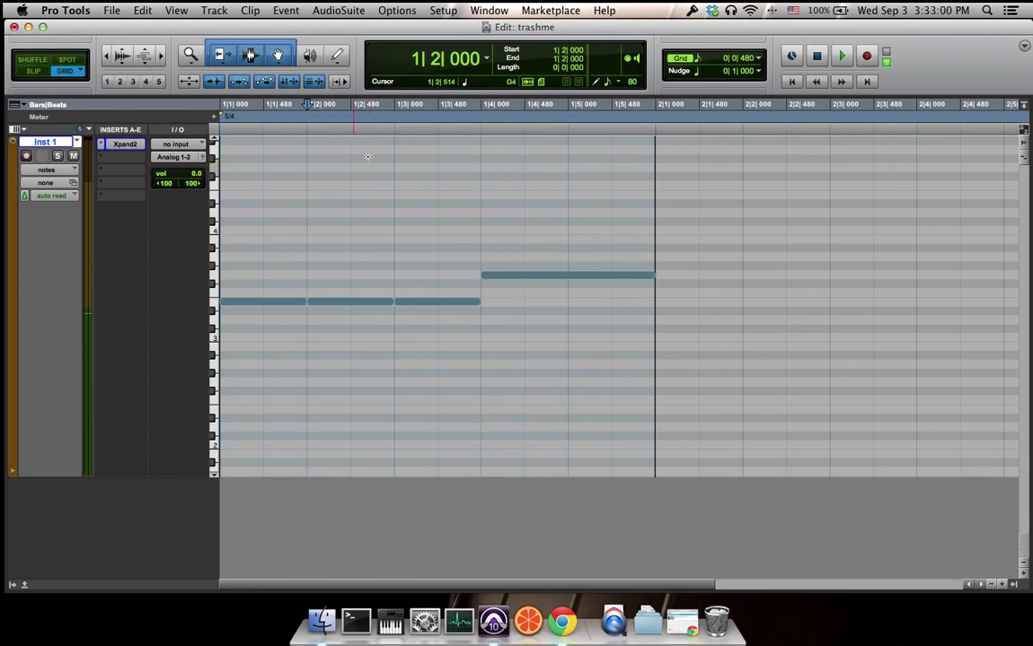
pyautogui.press('Return')
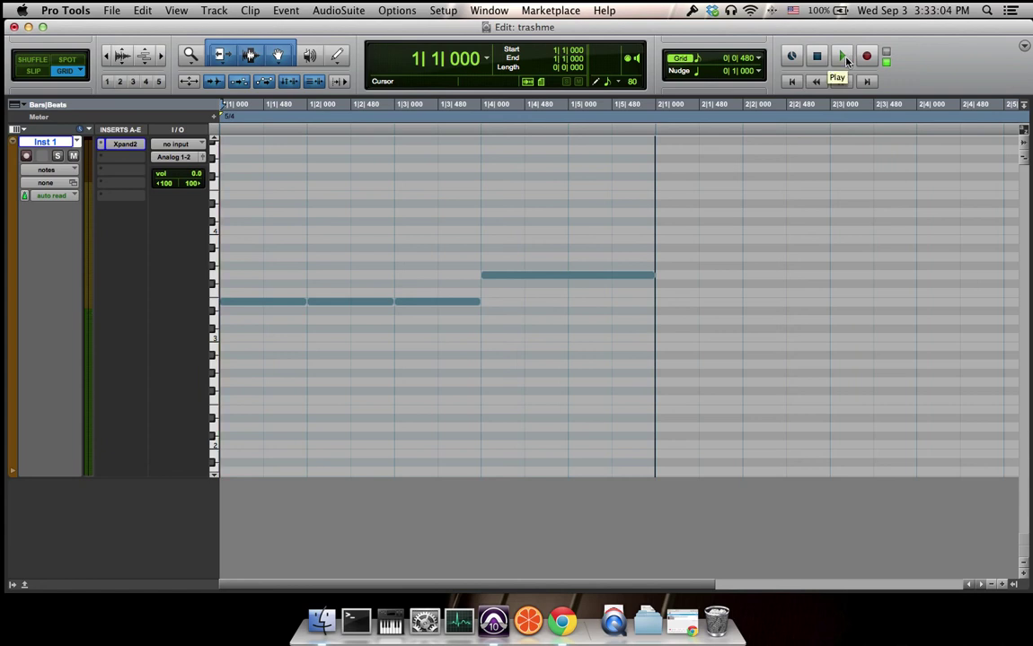
# Play and stop the melody, set the edit position to bar 2, then show the ruler selector.
pyautogui.click(843, 59)
pyautogui.click(843, 60)
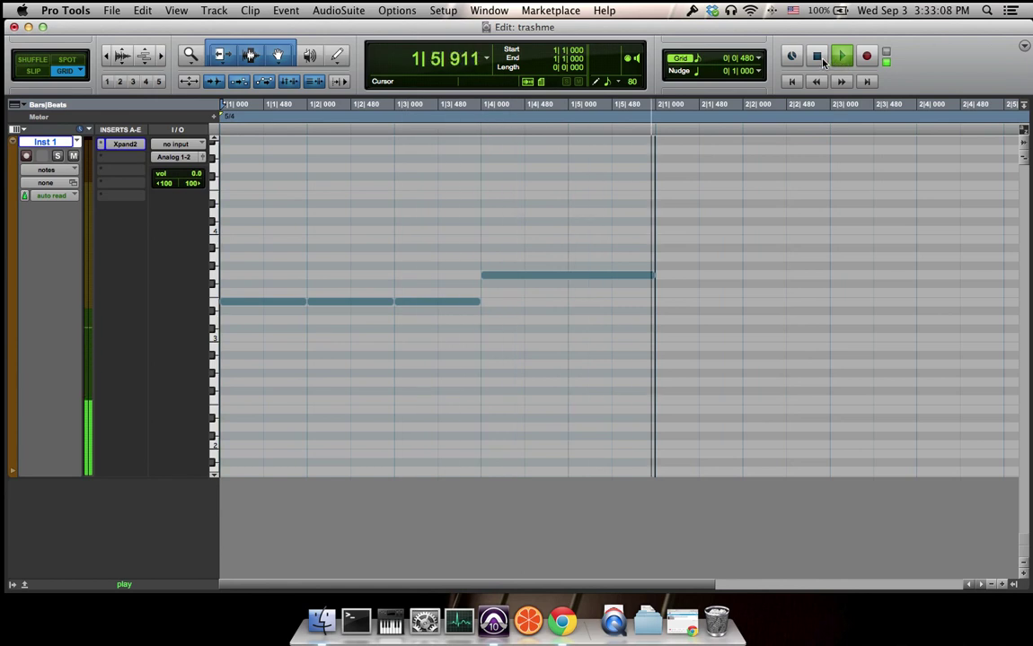
pyautogui.click(820, 59)
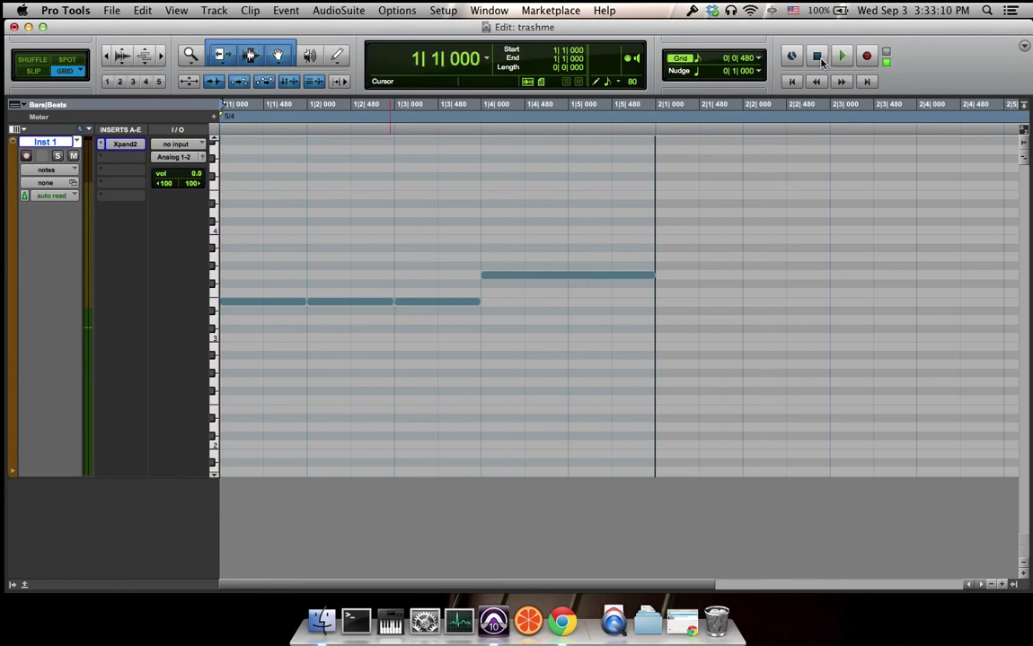
pyautogui.click(652, 117)
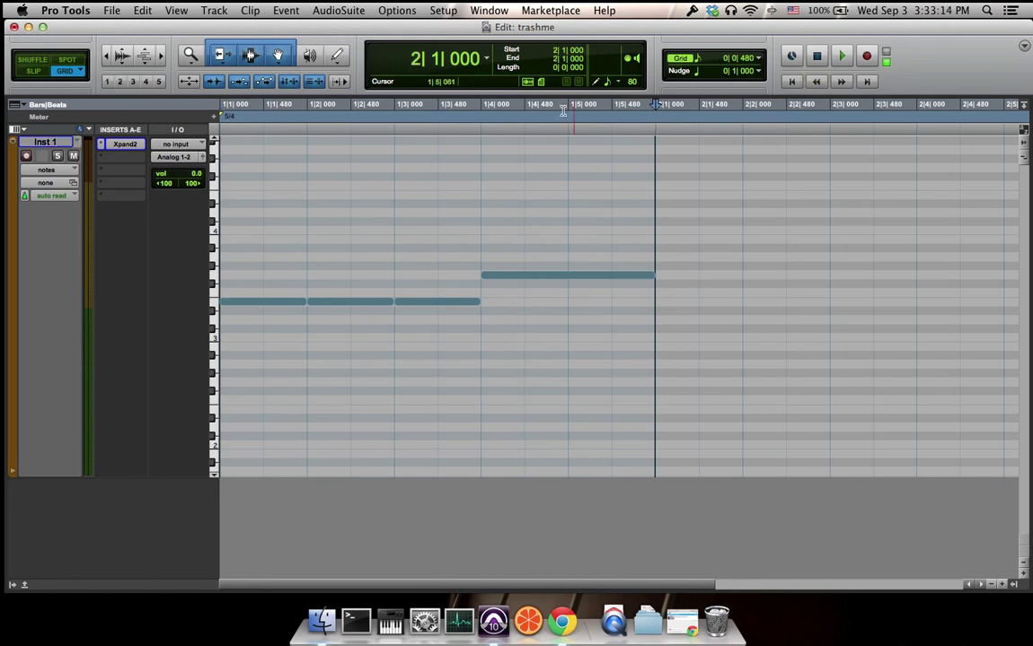
pyautogui.click(20, 108)
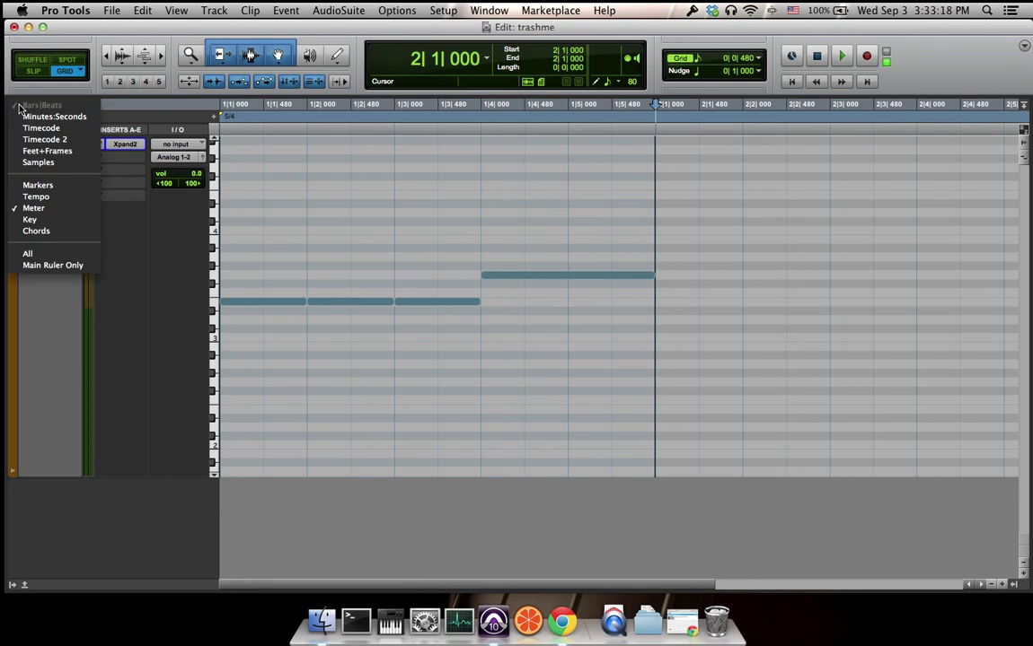
# Show and expand the Tempo ruler, then lower the tempo from 120 to 118.5 BPM.
pyautogui.click(37, 197)
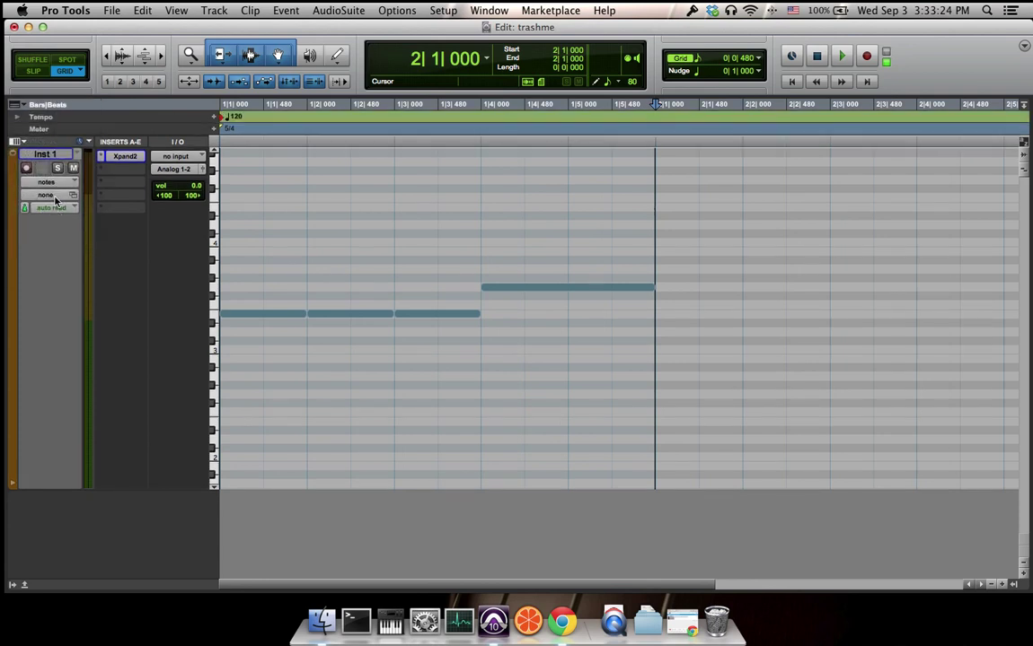
pyautogui.click(18, 119)
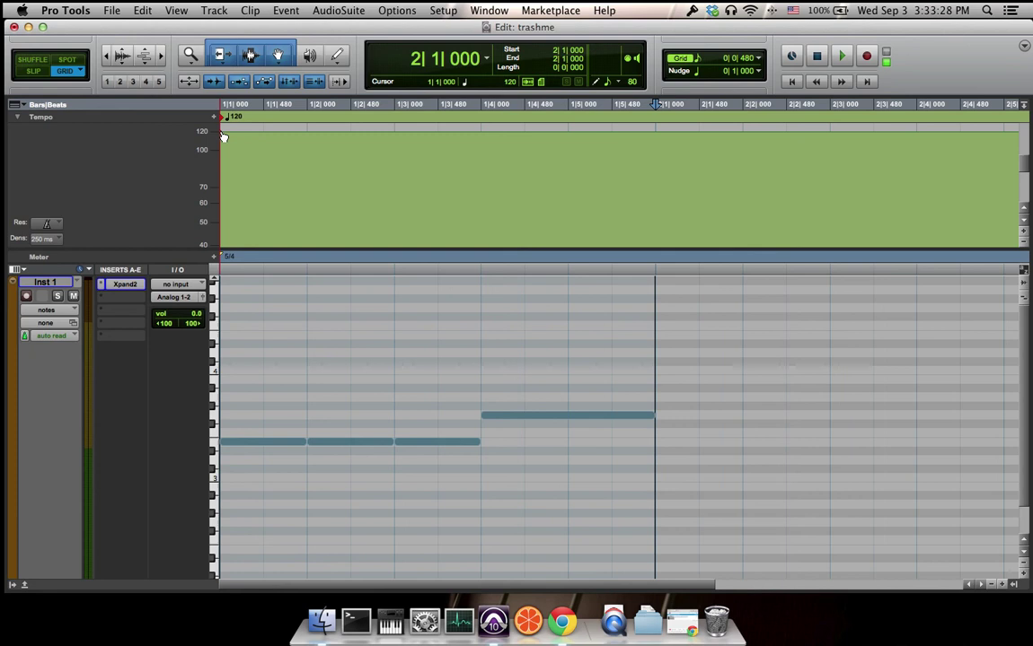
pyautogui.moveTo(224, 136)
pyautogui.mouseDown()
pyautogui.moveTo(217, 192)
pyautogui.moveTo(214, 108)
pyautogui.moveTo(218, 172)
pyautogui.mouseUp()
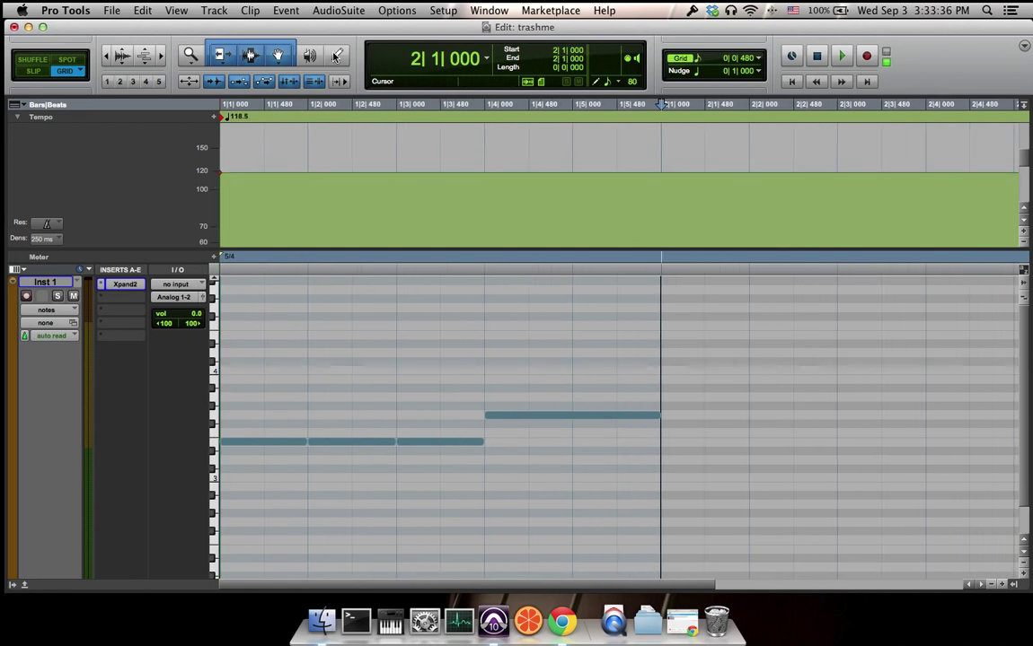
# Draw a freehand tempo curve across bar 1 with the Pencil, play it, then undo it.
pyautogui.click(336, 57)
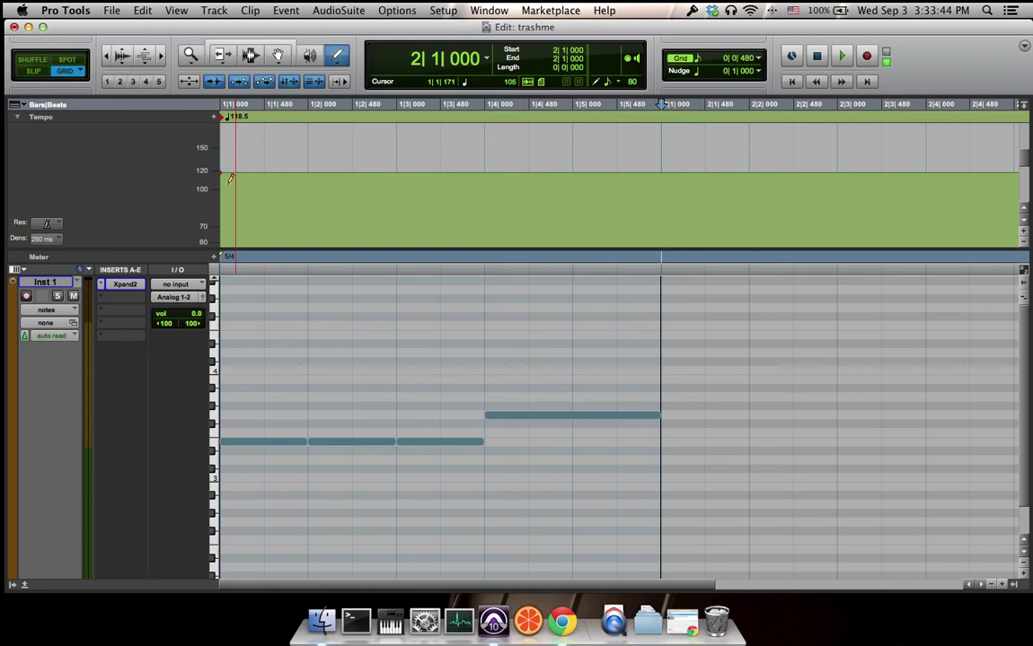
pyautogui.moveTo(221, 189)
pyautogui.mouseDown()
pyautogui.moveTo(256, 171)
pyautogui.moveTo(290, 181)
pyautogui.moveTo(328, 162)
pyautogui.moveTo(390, 167)
pyautogui.moveTo(418, 191)
pyautogui.moveTo(491, 157)
pyautogui.moveTo(530, 161)
pyautogui.mouseUp()
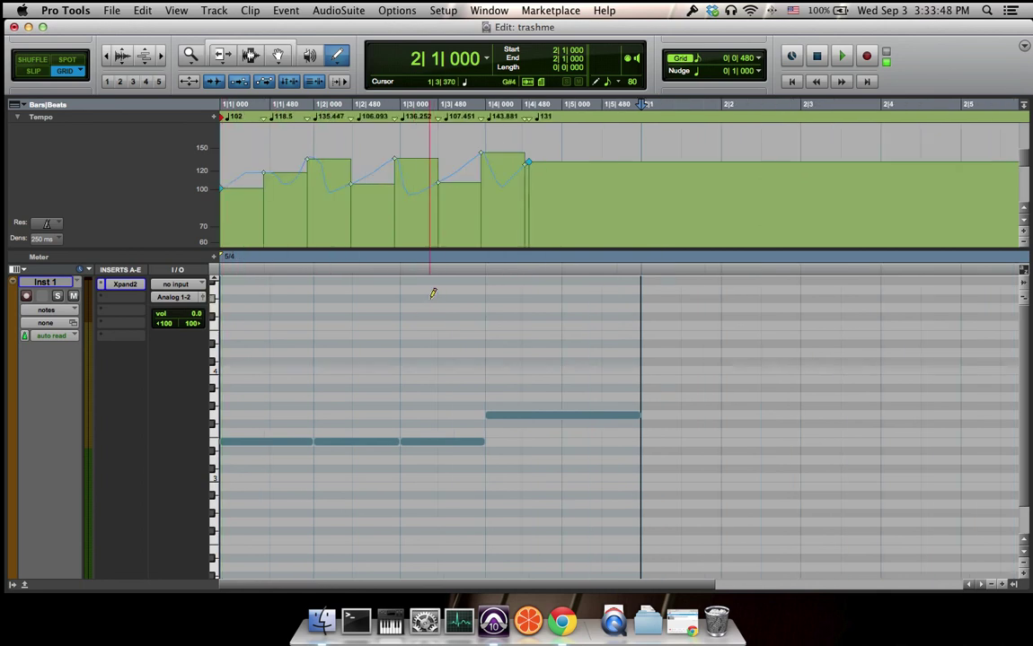
pyautogui.click(794, 83)
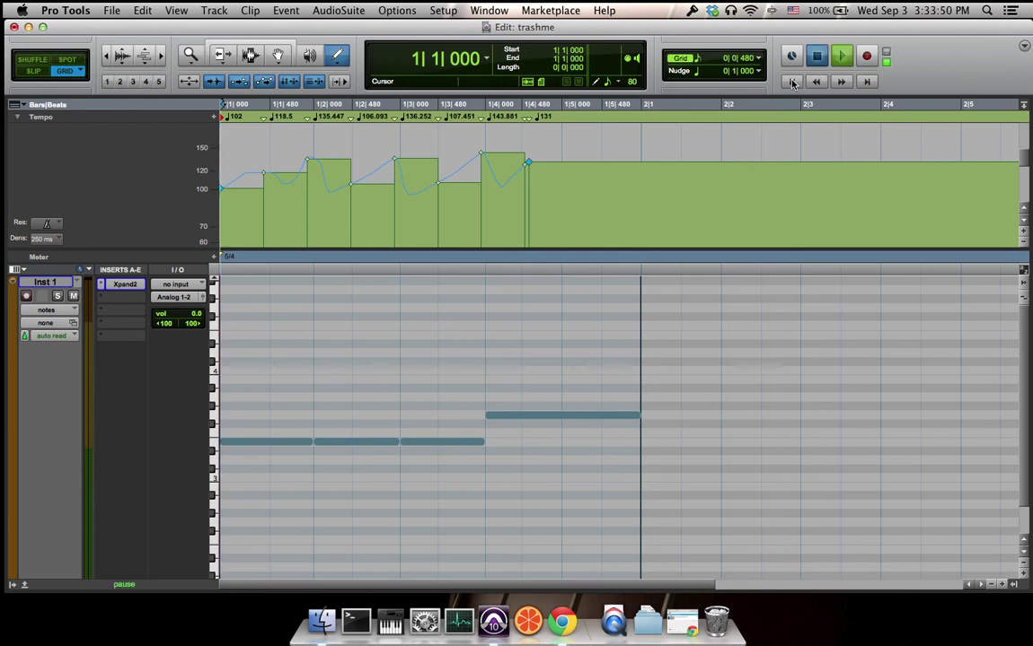
pyautogui.press('space')
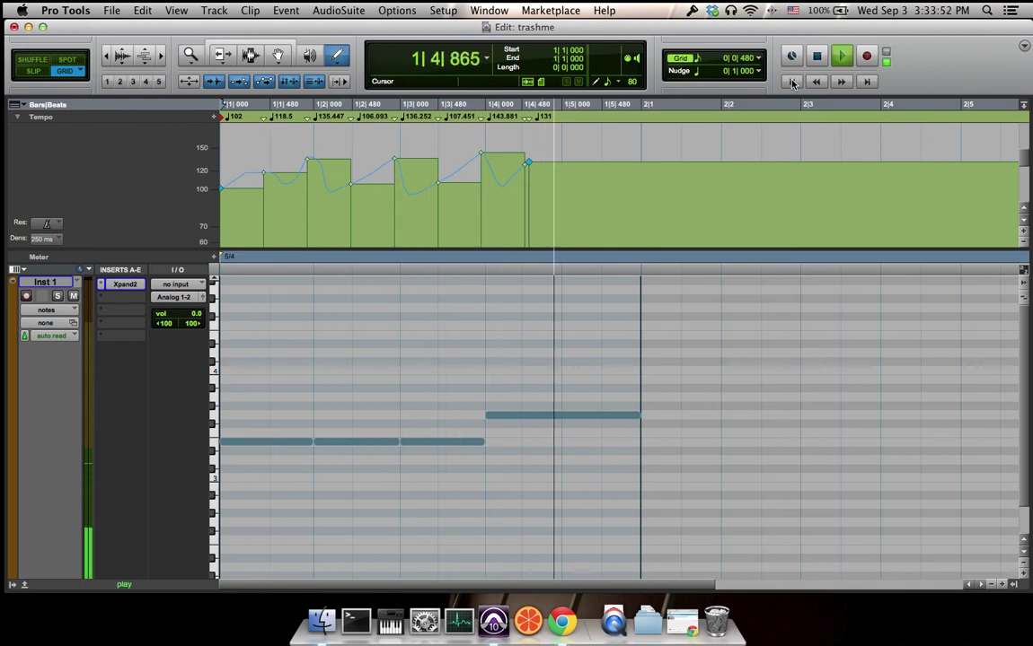
pyautogui.press('space')
pyautogui.press('super+z')
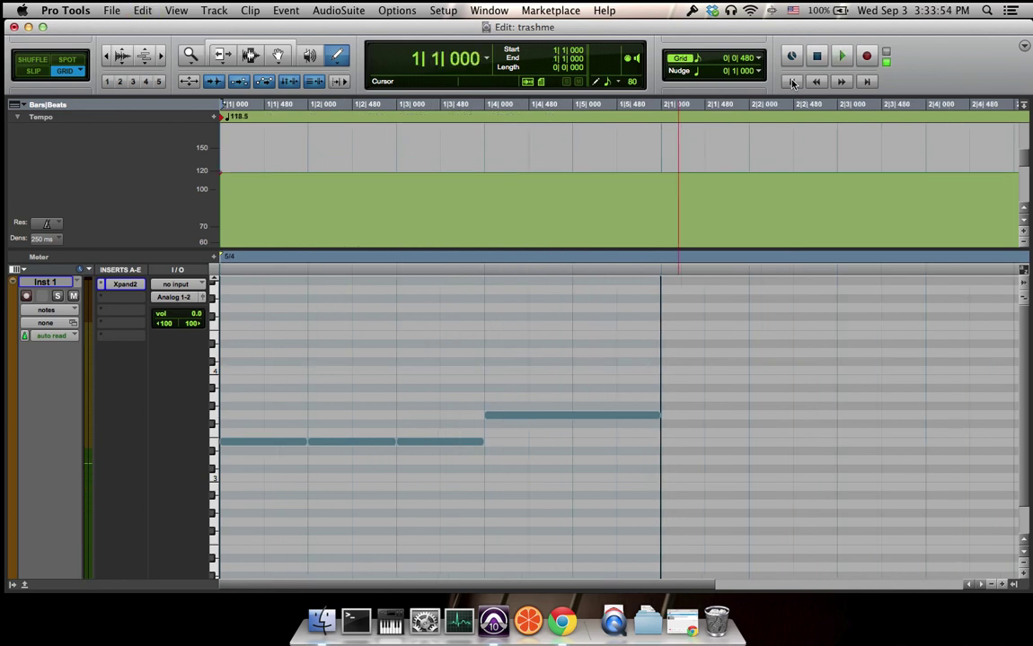
# Collapse the Tempo ruler to one row, keeping the Pencil on Free Hand and track view unchanged.
pyautogui.click(14, 115)
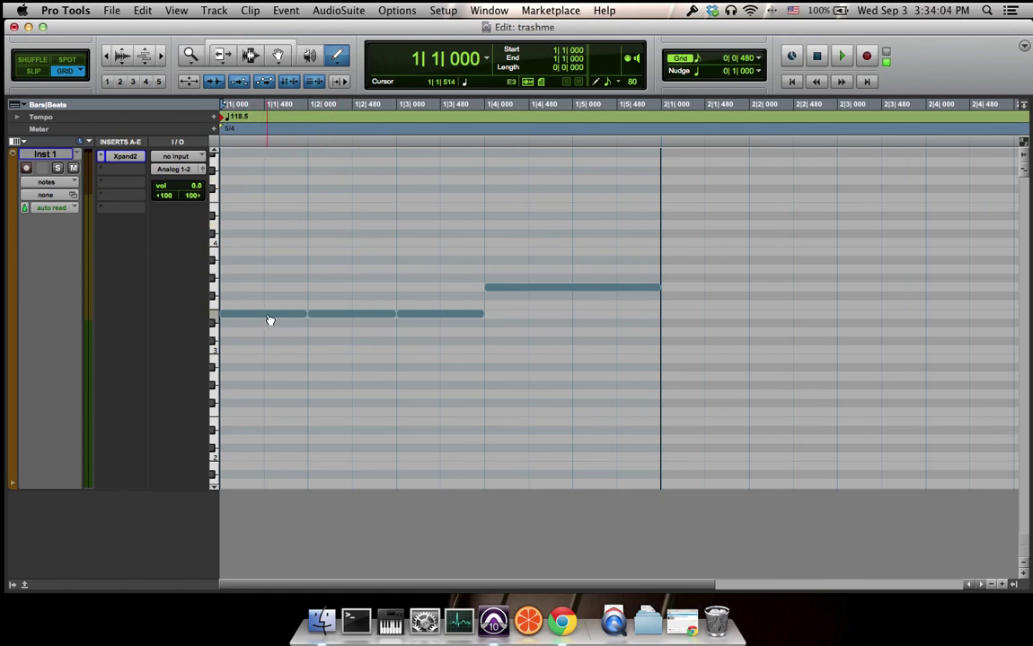
pyautogui.click(339, 55)
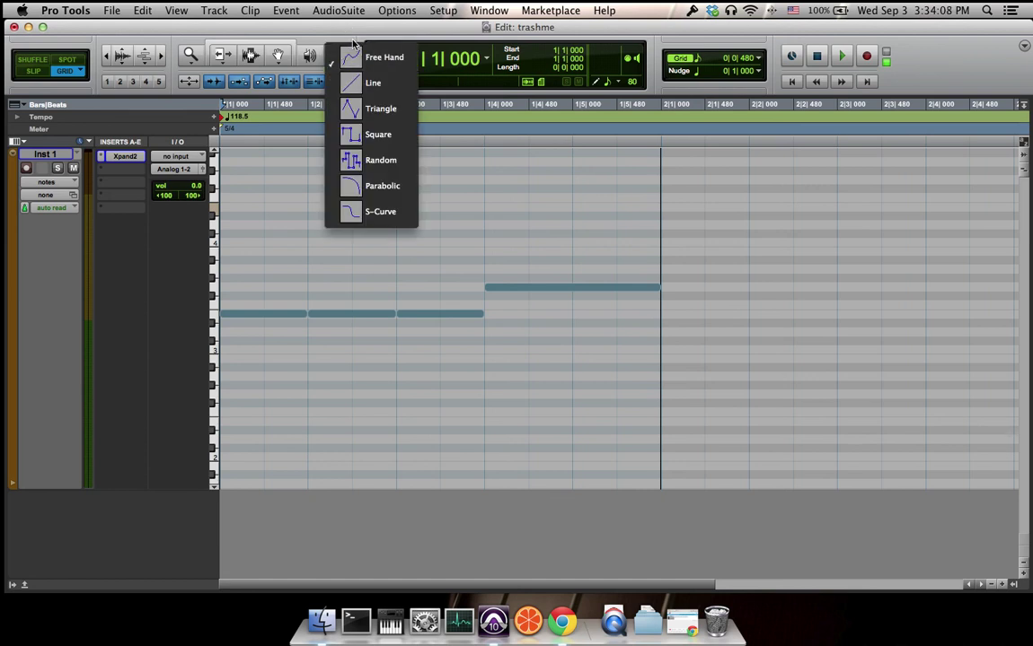
pyautogui.click(334, 54)
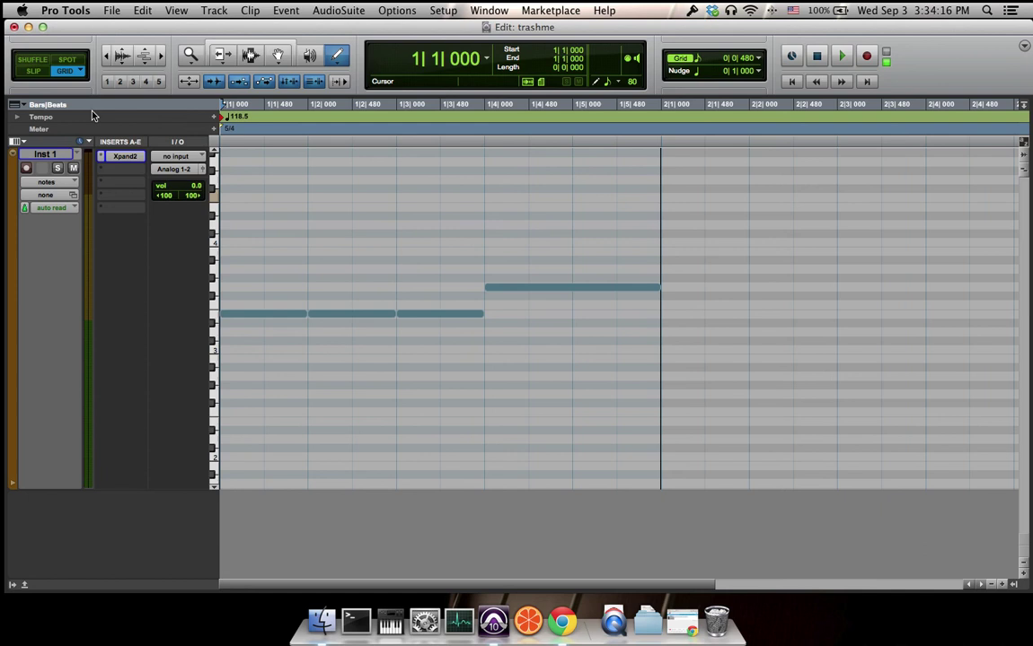
pyautogui.click(47, 185)
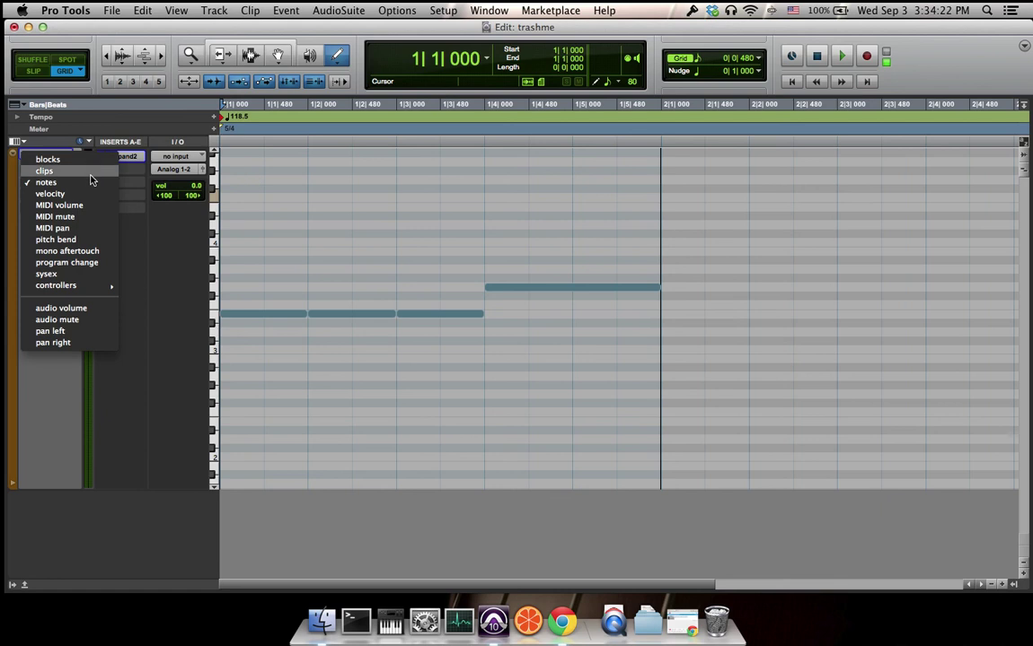
pyautogui.click(164, 226)
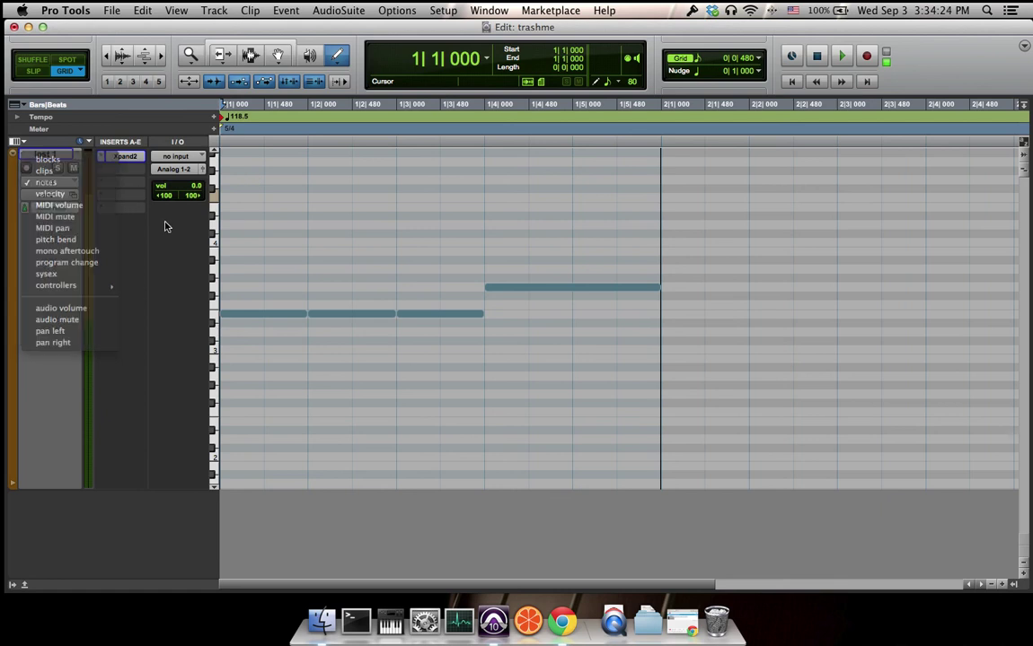